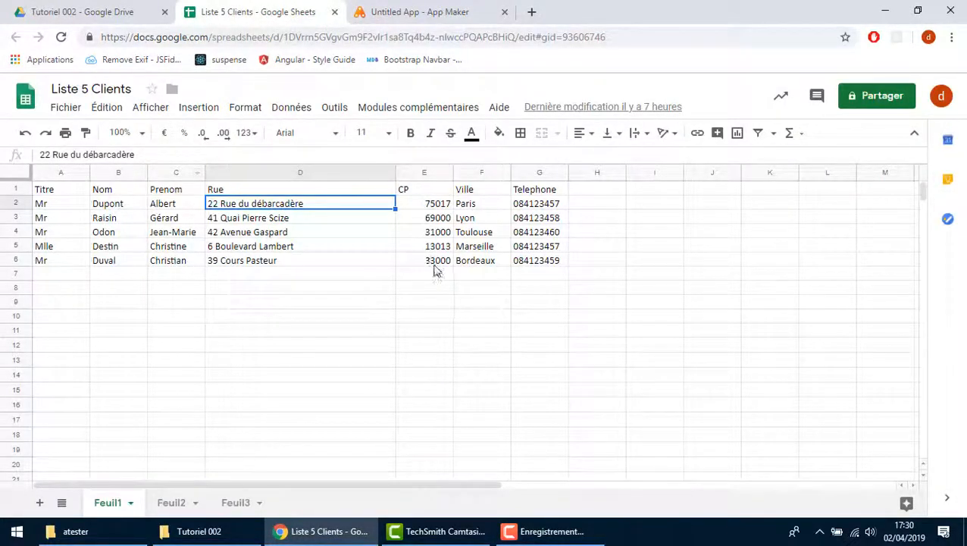
pyautogui.click(485, 203)
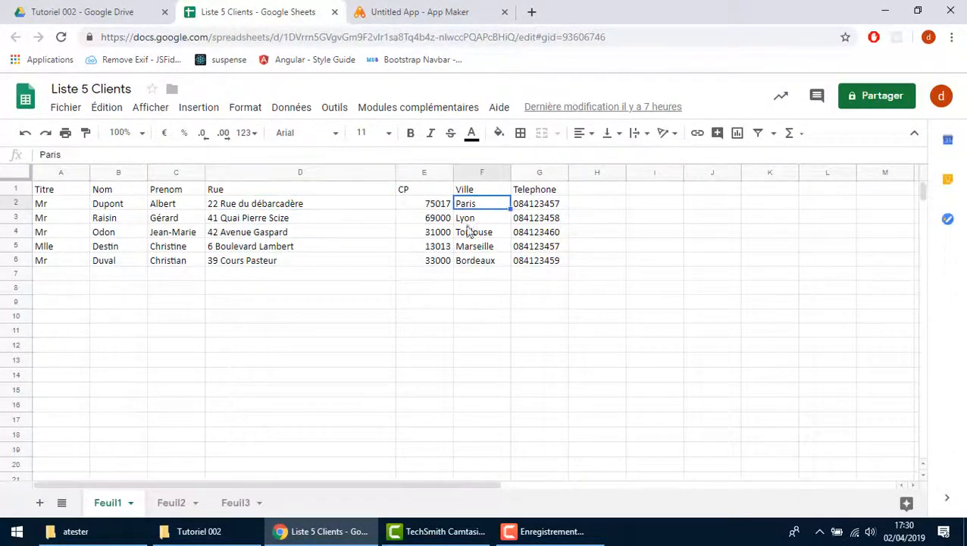
pyautogui.click(294, 205)
# Step: Switch to App Maker and add a page of type Page named Clients to the app
pyautogui.click(425, 13)
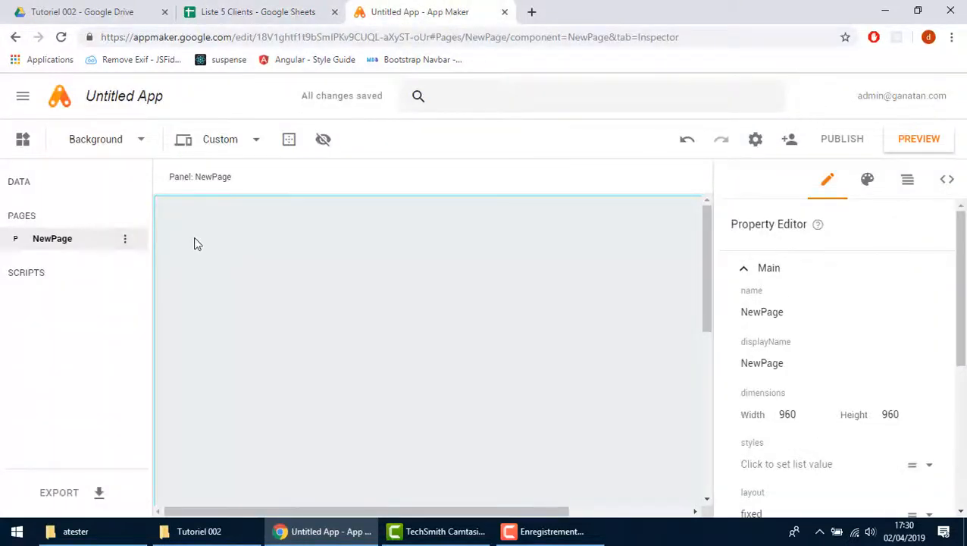
pyautogui.click(92, 218)
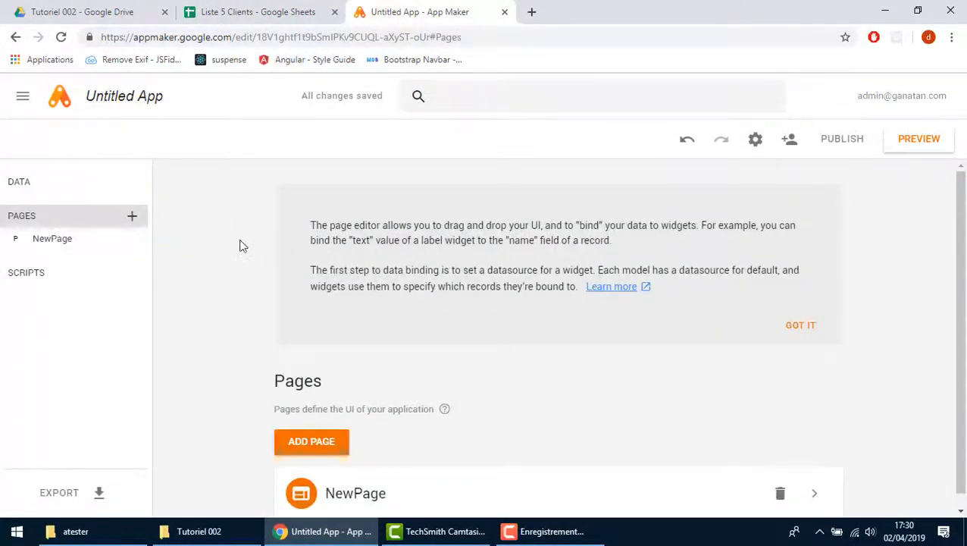
pyautogui.click(133, 220)
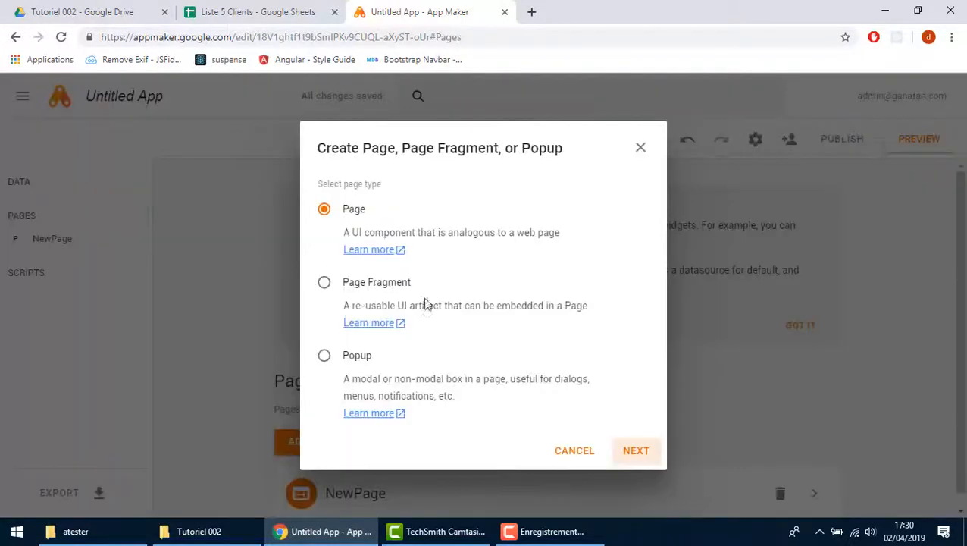
pyautogui.click(634, 449)
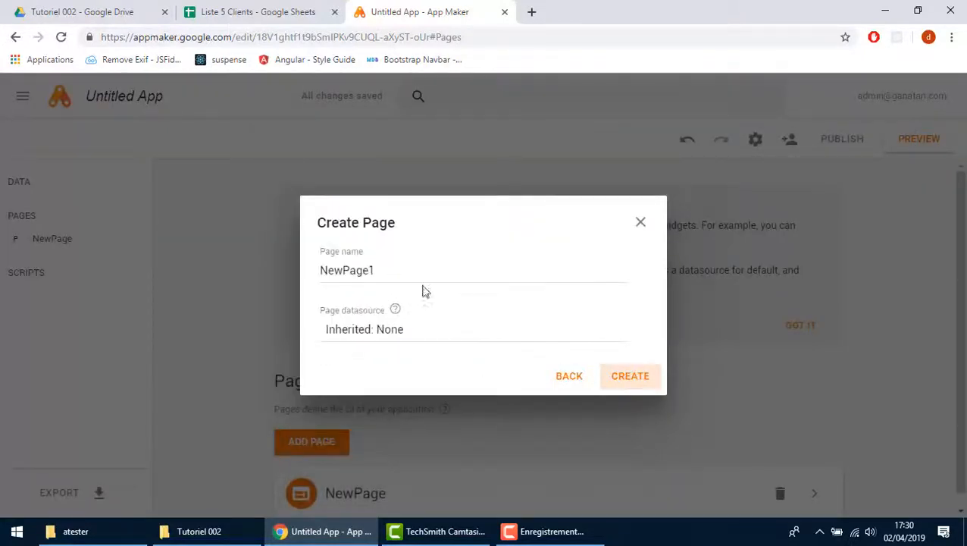
pyautogui.moveTo(422, 274); pyautogui.dragTo(271, 266)
pyautogui.write('Clients')
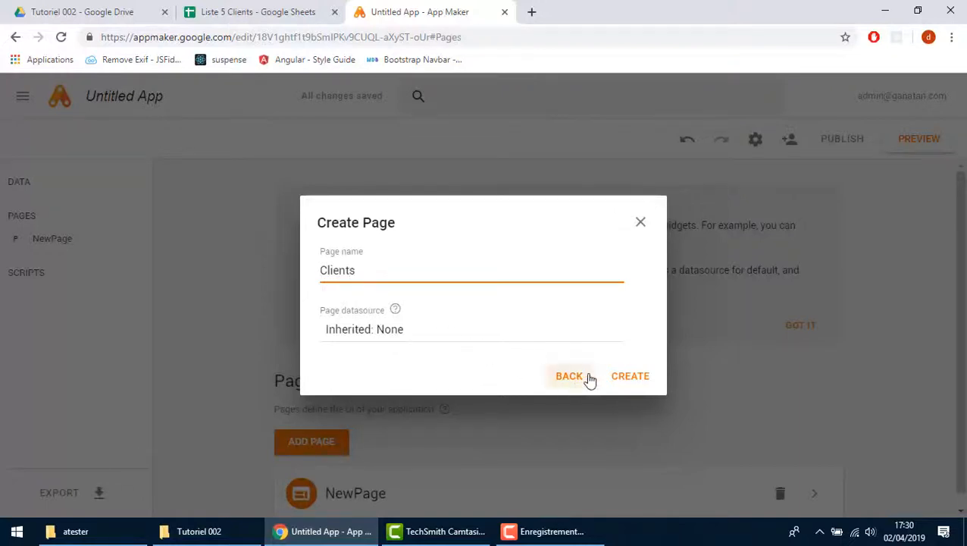
pyautogui.click(631, 379)
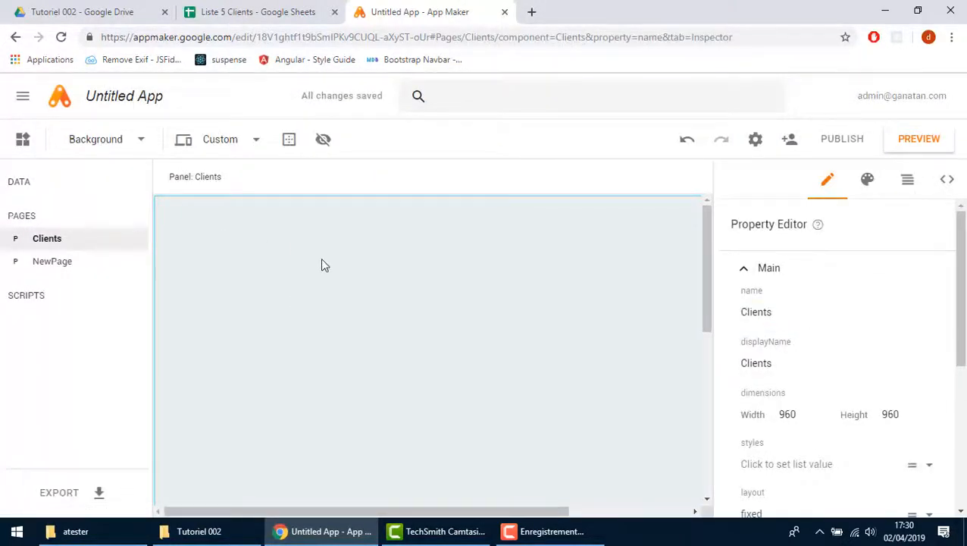
# Step: Start a new Google Cloud SQL data model and name it Client
pyautogui.click(73, 188)
pyautogui.click(132, 185)
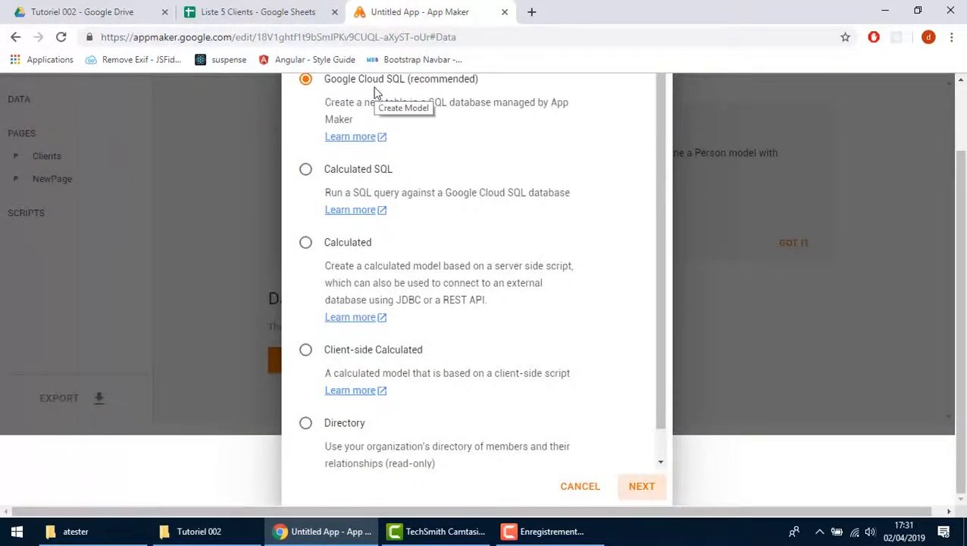
pyautogui.click(641, 486)
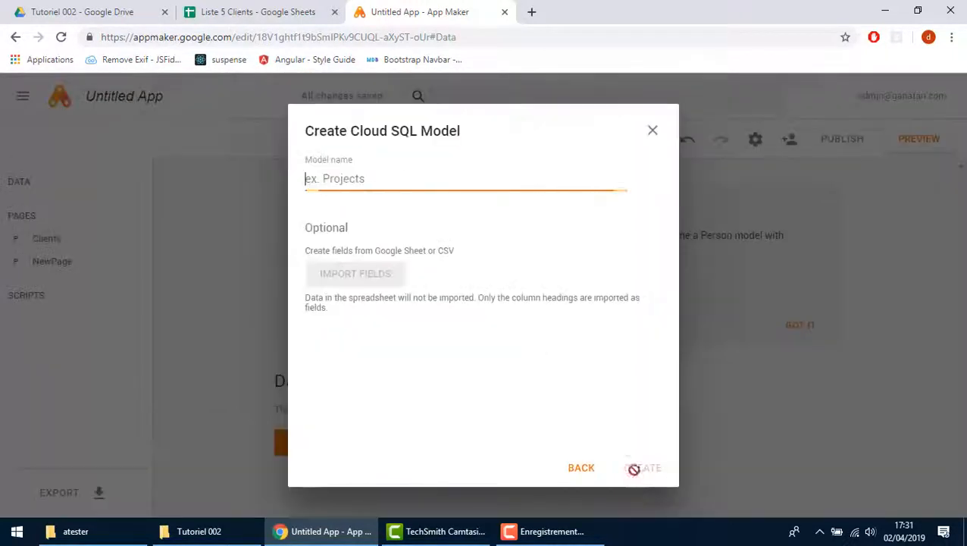
pyautogui.write('Client')
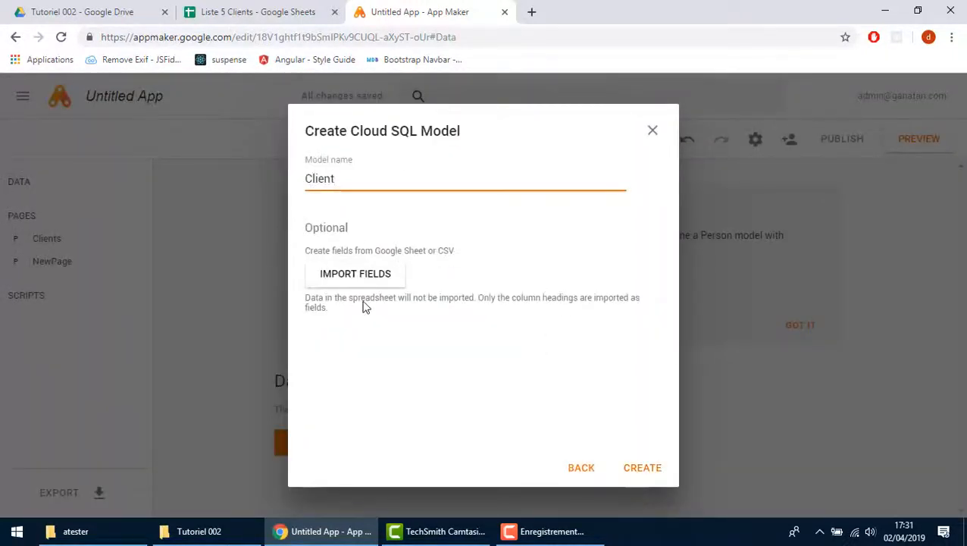
# Step: Import the model's fields from sheet Feuil1 of the Google spreadsheet that holds the client list
pyautogui.click(352, 274)
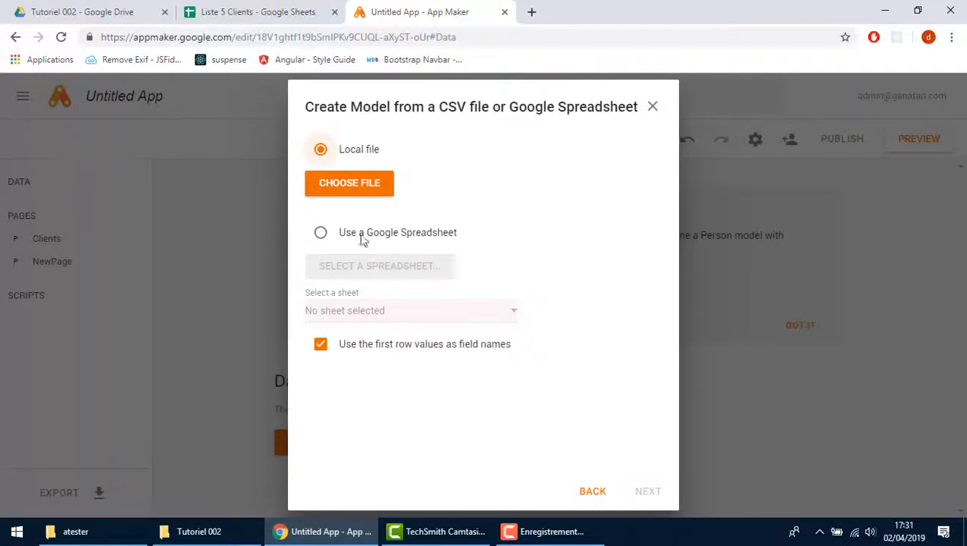
pyautogui.click(356, 234)
pyautogui.click(363, 267)
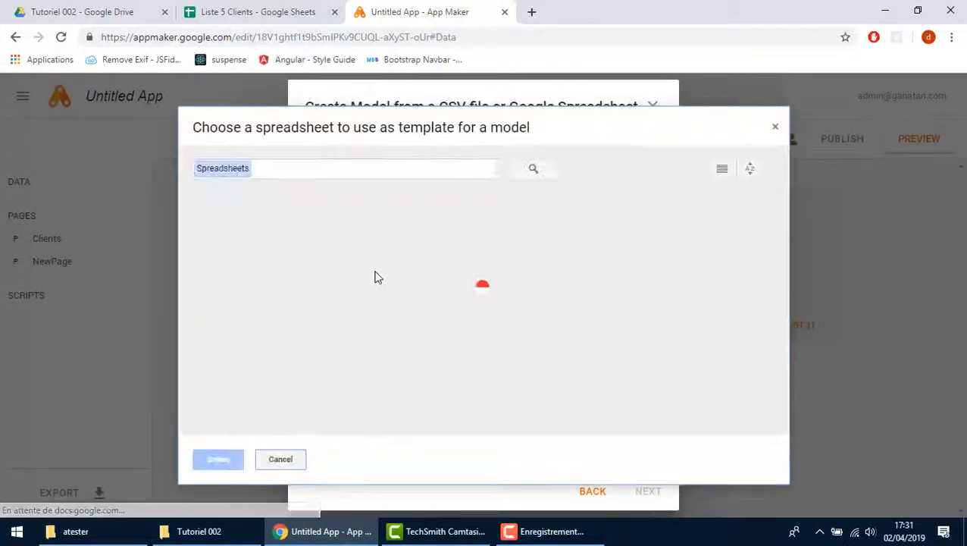
pyautogui.click(402, 295)
pyautogui.doubleClick(402, 295)
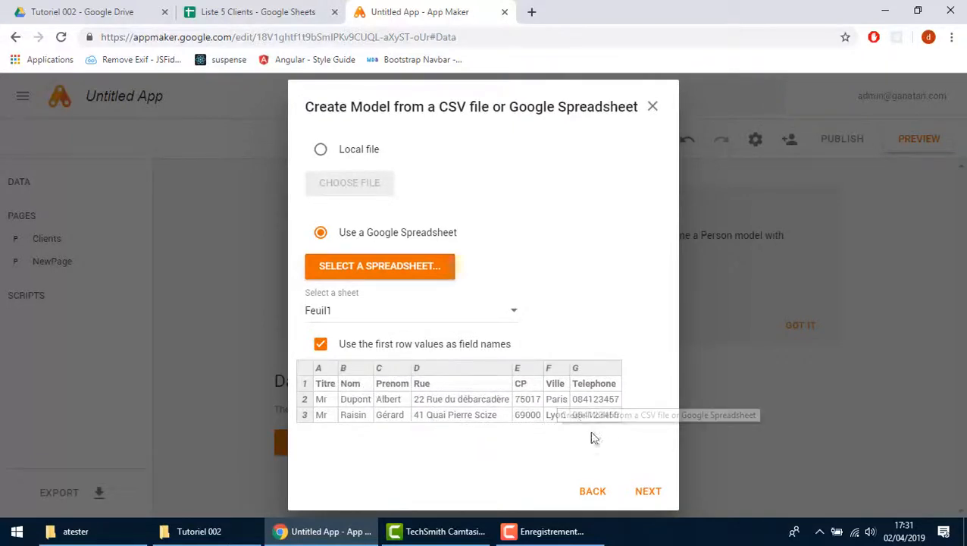
pyautogui.click(648, 492)
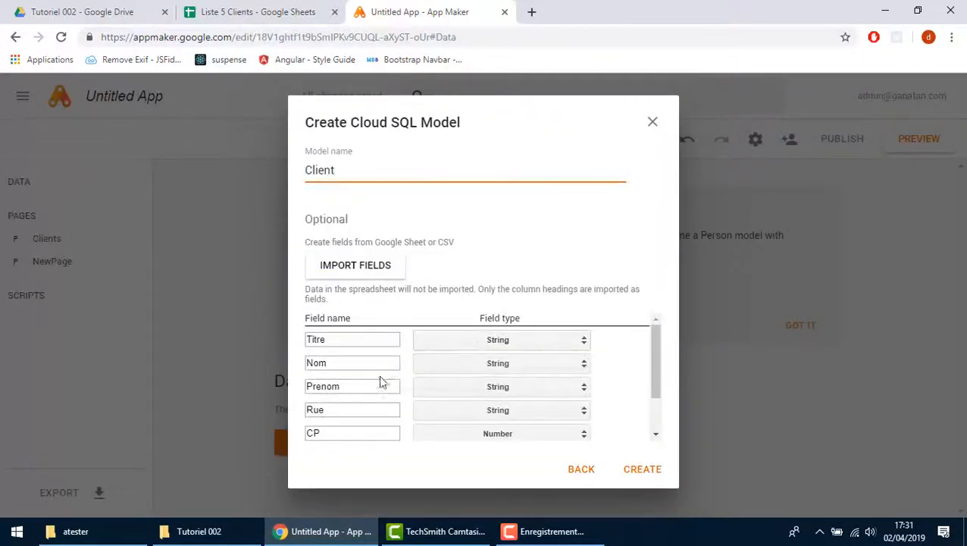
# Step: Set the field types of CP and Telephone to String and create the Client model
pyautogui.moveTo(663, 396); pyautogui.dragTo(659, 421)
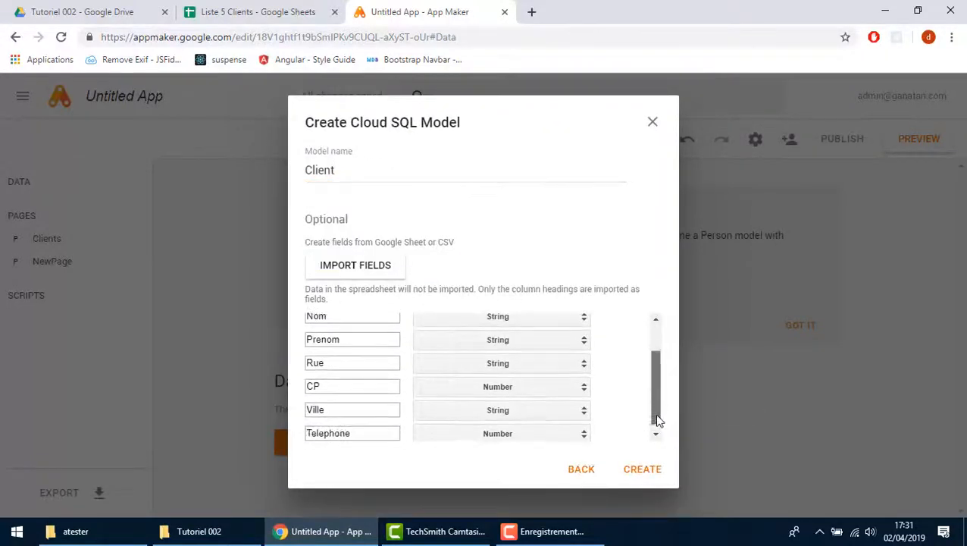
pyautogui.click(518, 389)
pyautogui.click(477, 391)
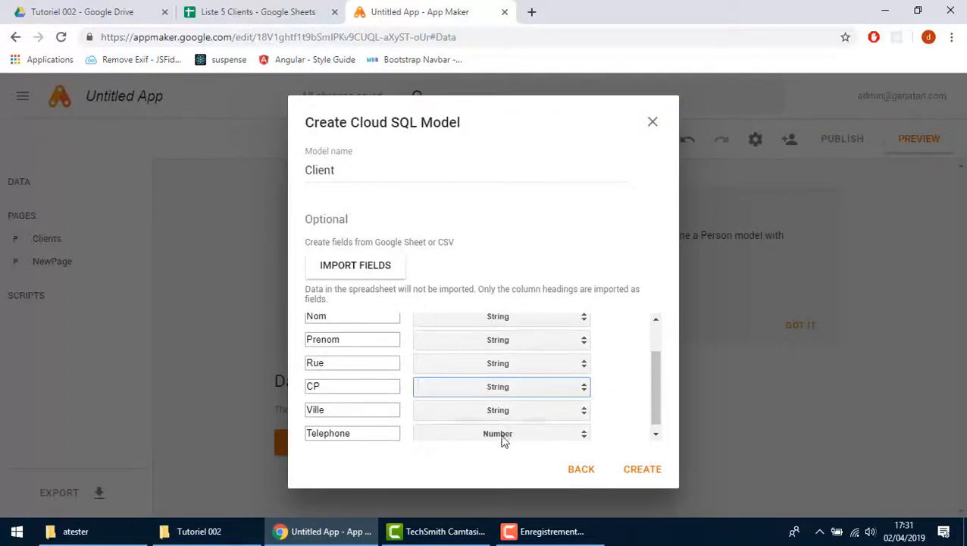
pyautogui.click(506, 437)
pyautogui.click(470, 438)
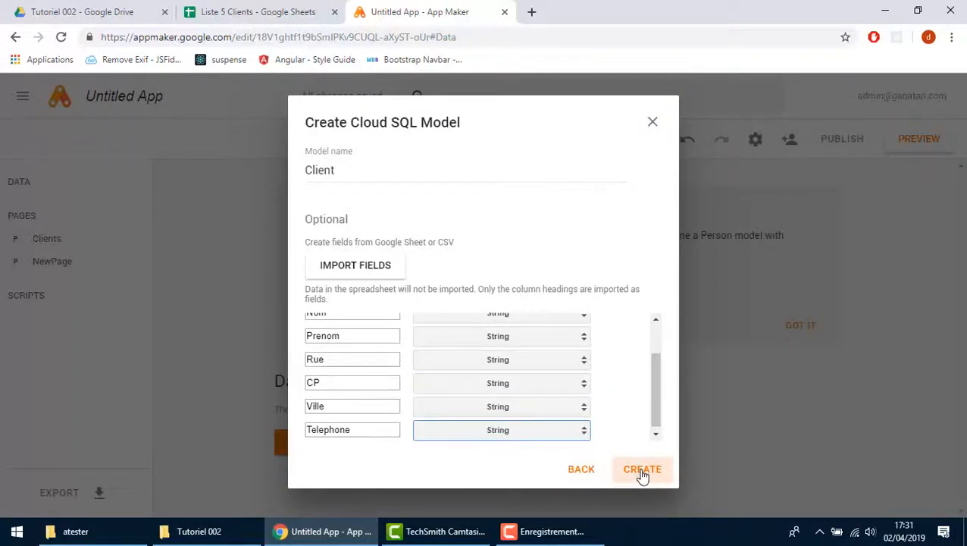
pyautogui.click(640, 475)
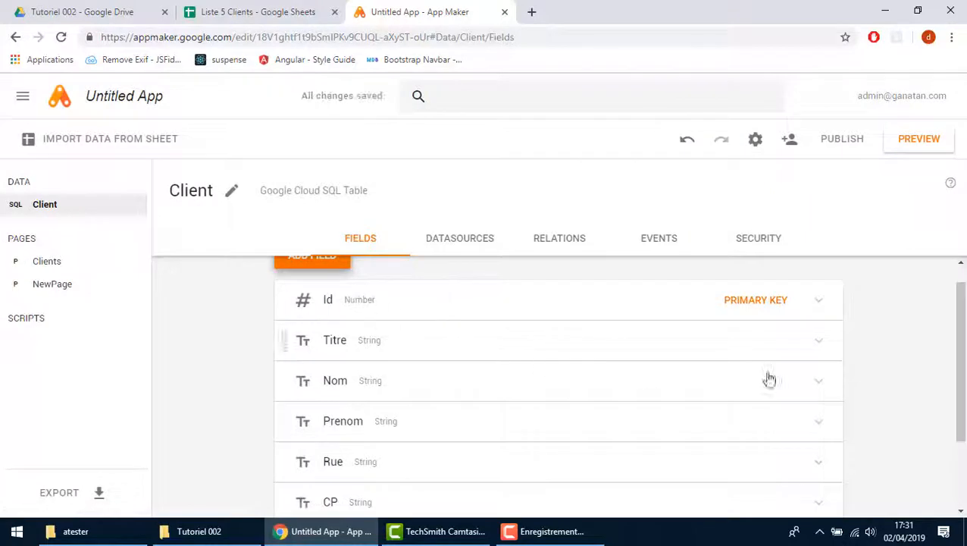
pyautogui.moveTo(962, 371); pyautogui.dragTo(962, 351)
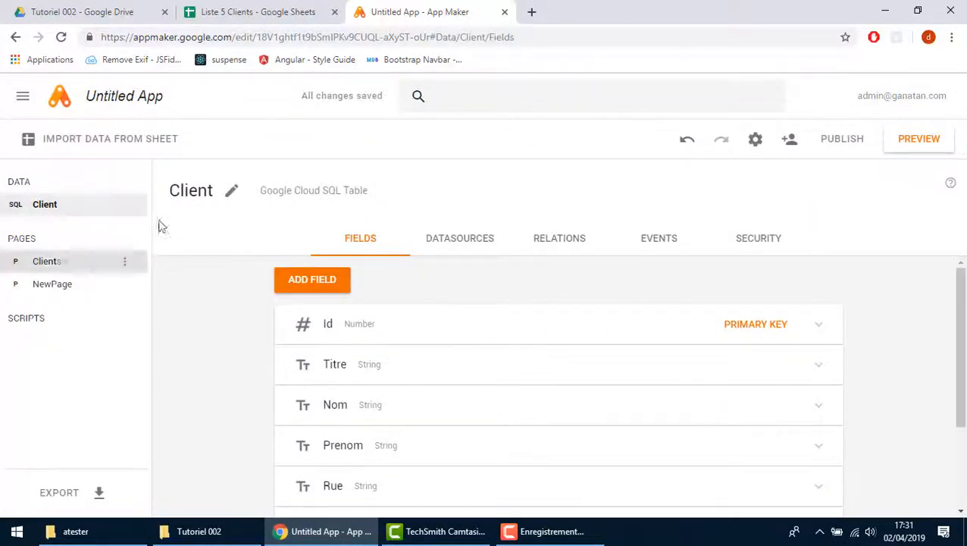
# Step: Place a fixed panel in the upper-left corner of the Clients page and enlarge it to cover most of the visible canvas
pyautogui.click(47, 262)
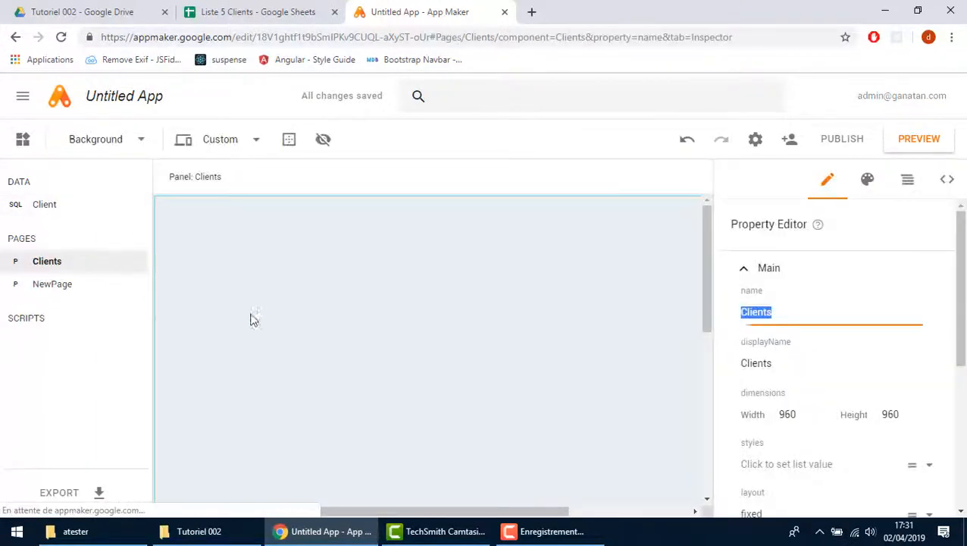
pyautogui.click(23, 146)
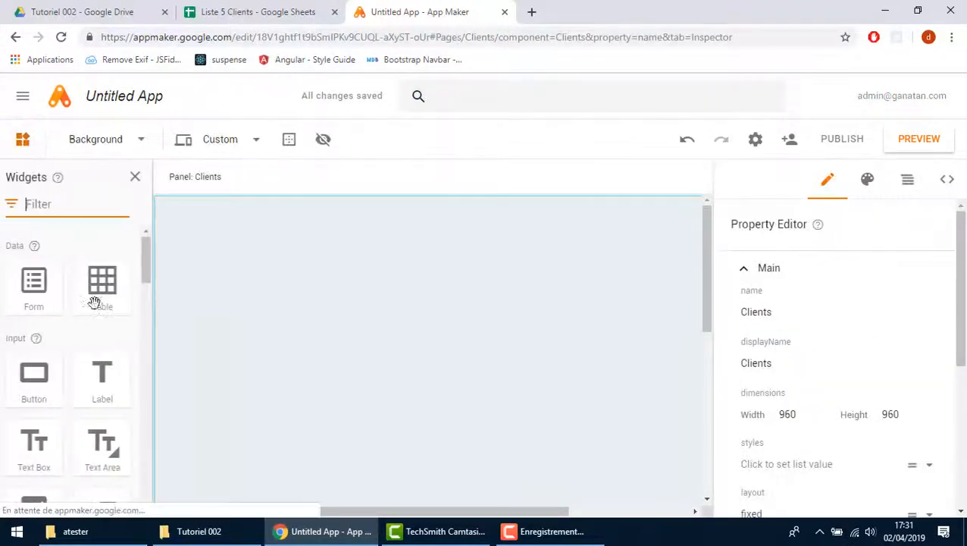
pyautogui.moveTo(144, 261); pyautogui.dragTo(144, 407)
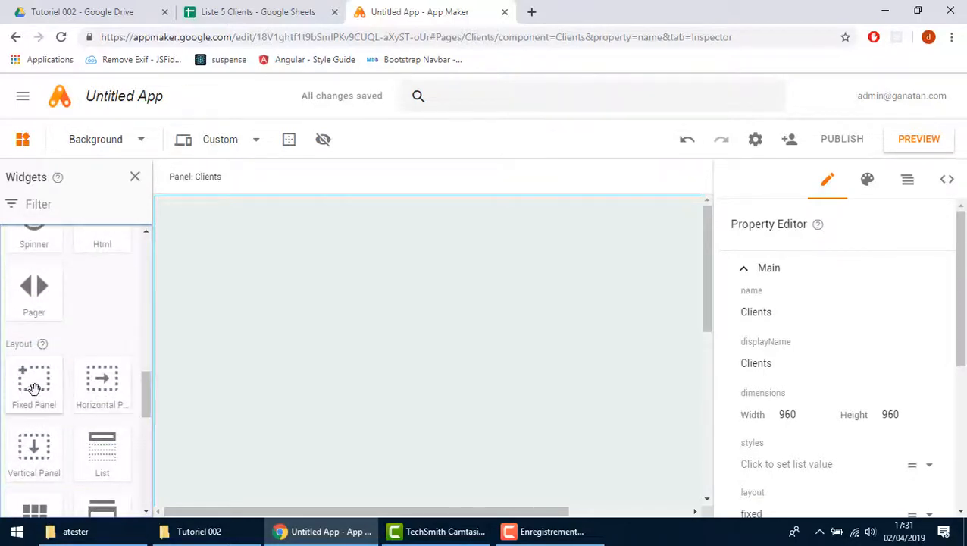
pyautogui.moveTo(34, 388); pyautogui.dragTo(186, 224)
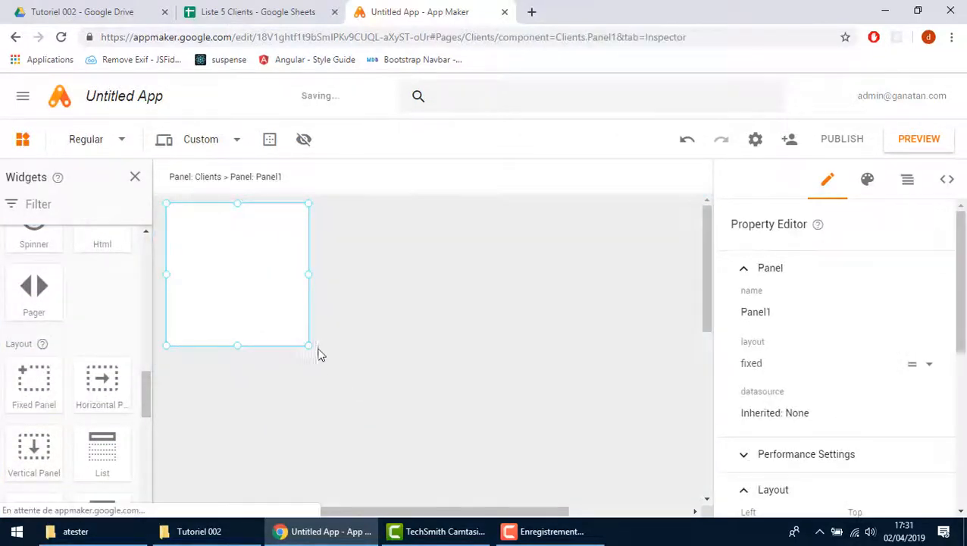
pyautogui.moveTo(317, 346); pyautogui.dragTo(606, 497)
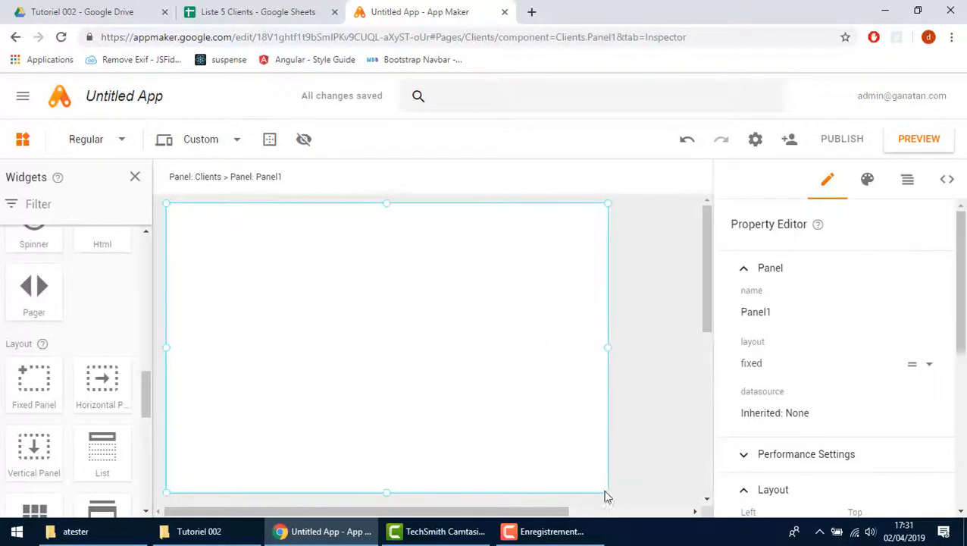
pyautogui.click(135, 181)
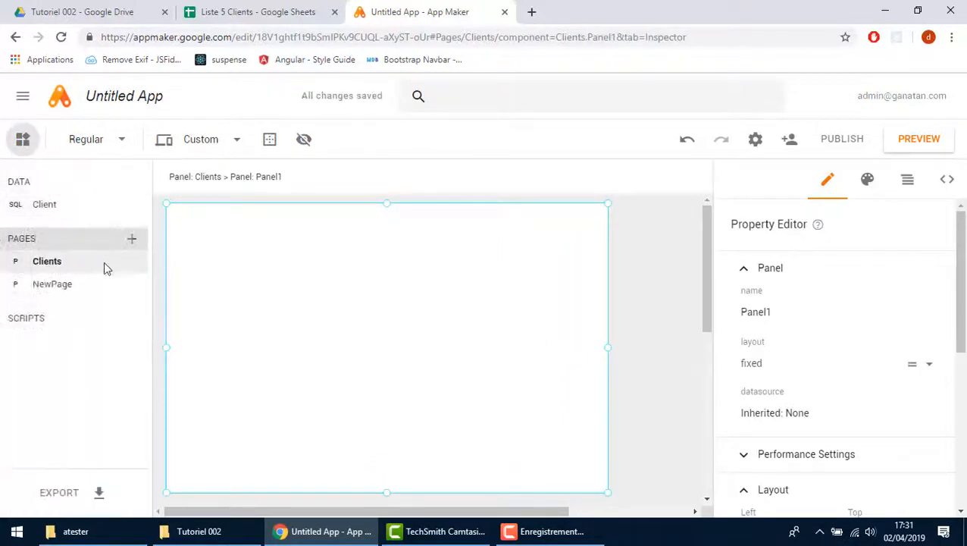
# Step: Add a label with the text Client near the panel's upper-left corner and apply the Title style to it
pyautogui.click(22, 138)
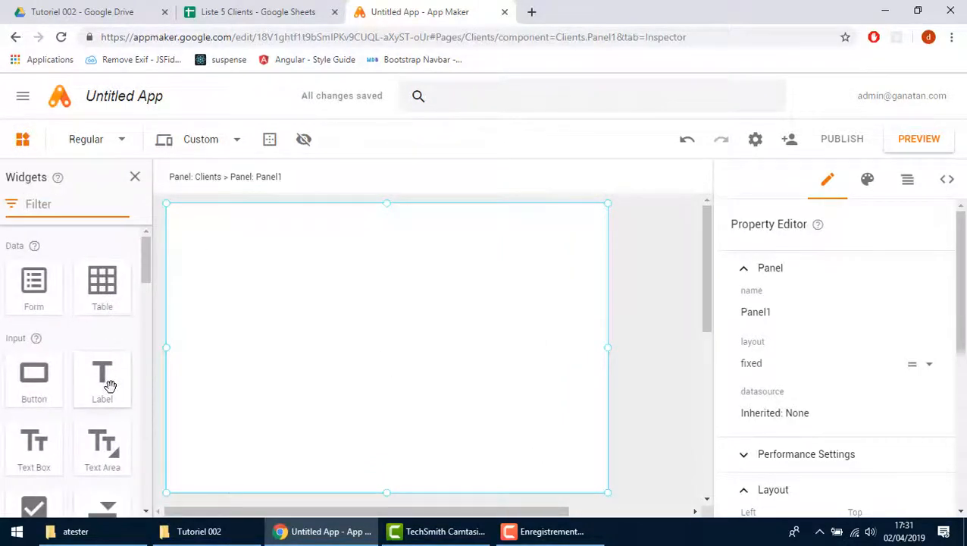
pyautogui.moveTo(108, 385); pyautogui.dragTo(204, 233)
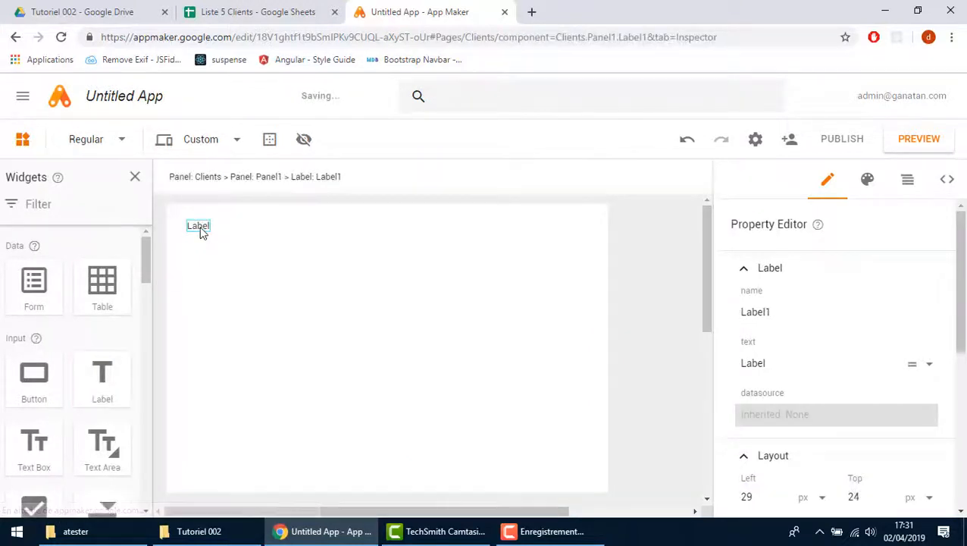
pyautogui.doubleClick(200, 229)
pyautogui.write('Client')
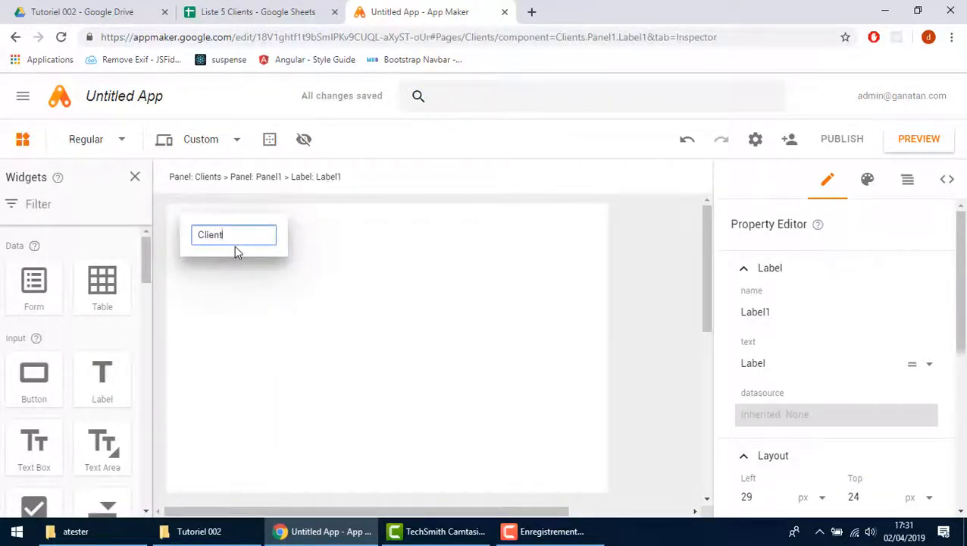
pyautogui.press('Return')
pyautogui.click(102, 137)
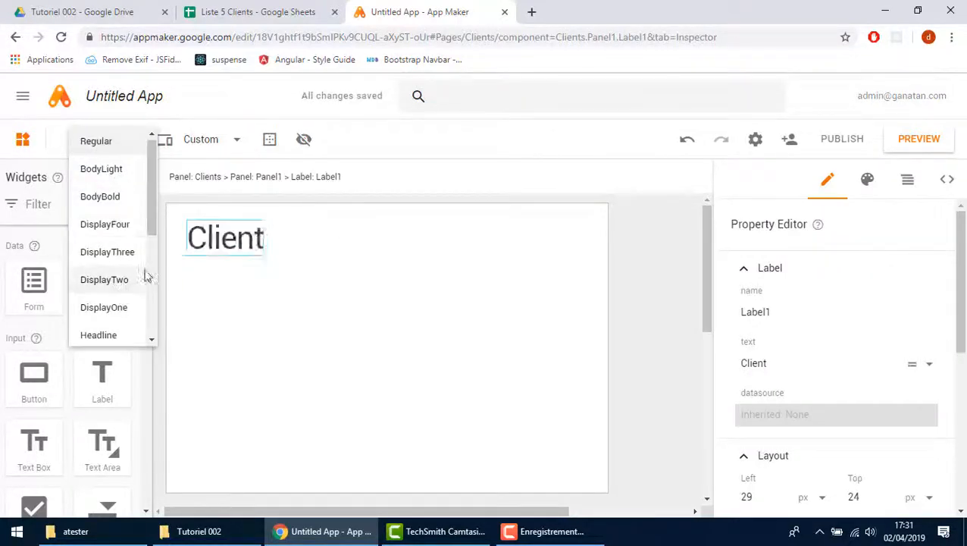
pyautogui.scroll(-3, 151, 269)
pyautogui.click(96, 179)
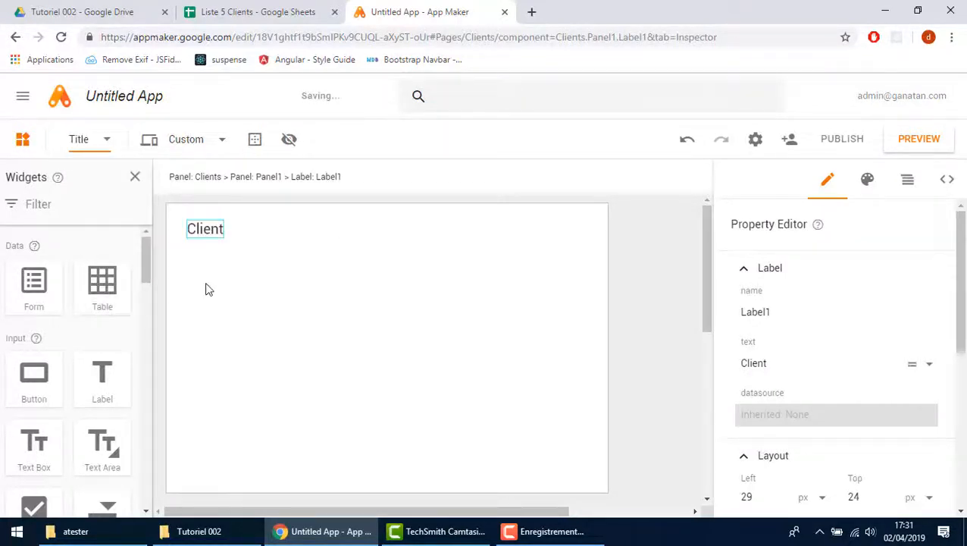
pyautogui.click(207, 288)
# Step: Place an Edit form bound to the Client datasource inside the panel, directly below the Client title label
pyautogui.moveTo(33, 285); pyautogui.dragTo(190, 258)
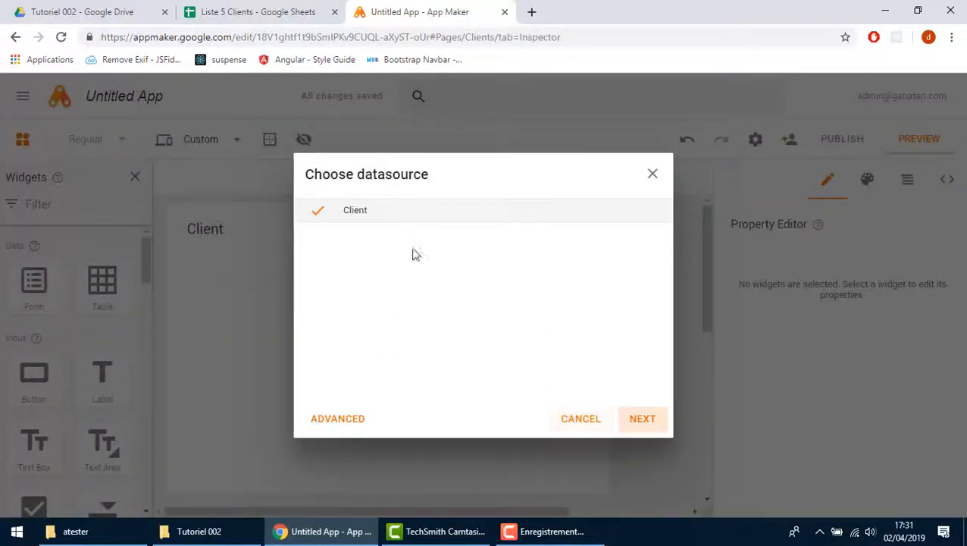
pyautogui.click(636, 420)
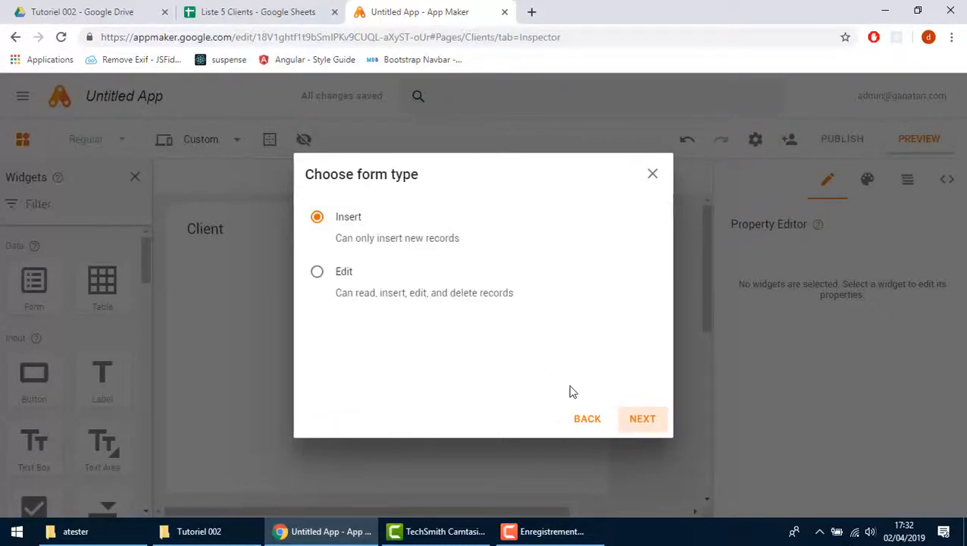
pyautogui.click(337, 282)
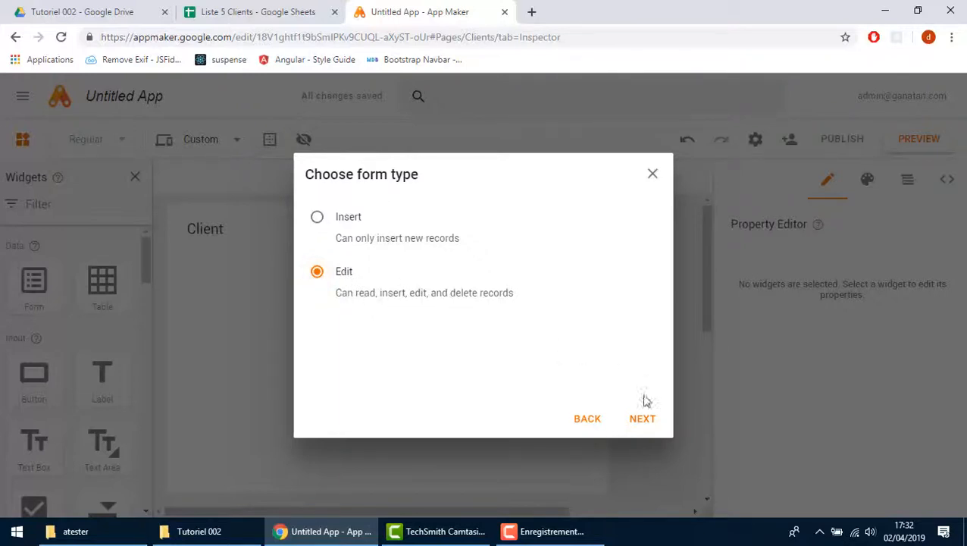
pyautogui.click(639, 427)
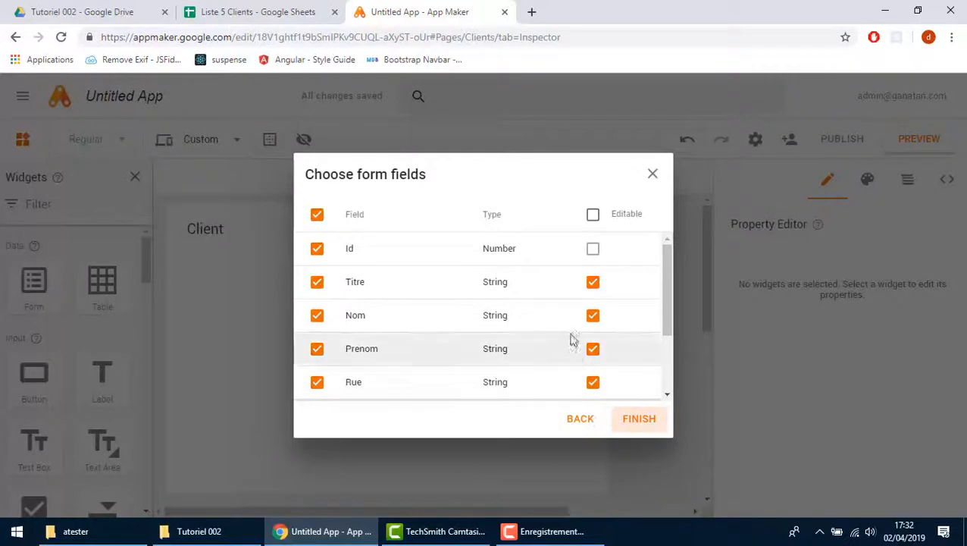
# Step: Limit the form's fields to Nom, Prenom, Rue and Ville, all editable, and create the form
pyautogui.click(319, 216)
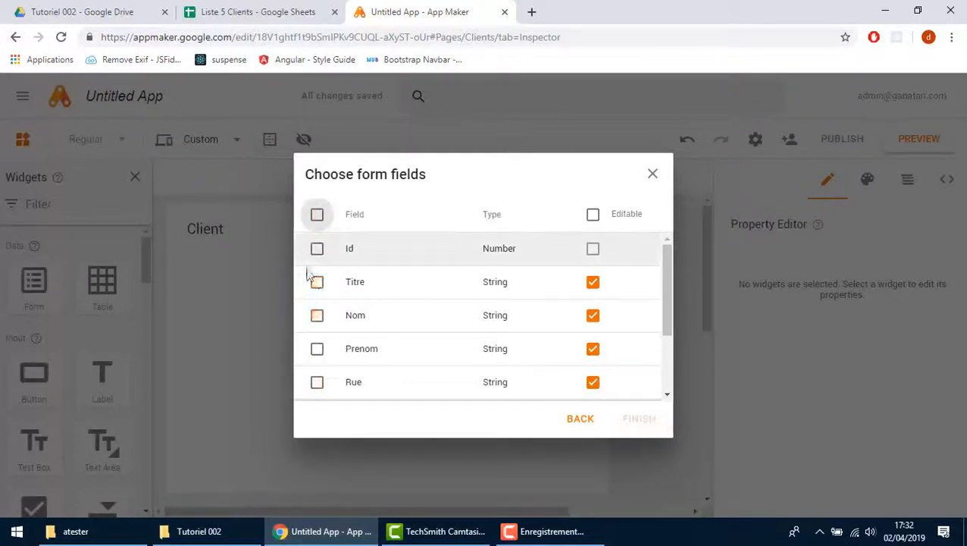
pyautogui.click(318, 319)
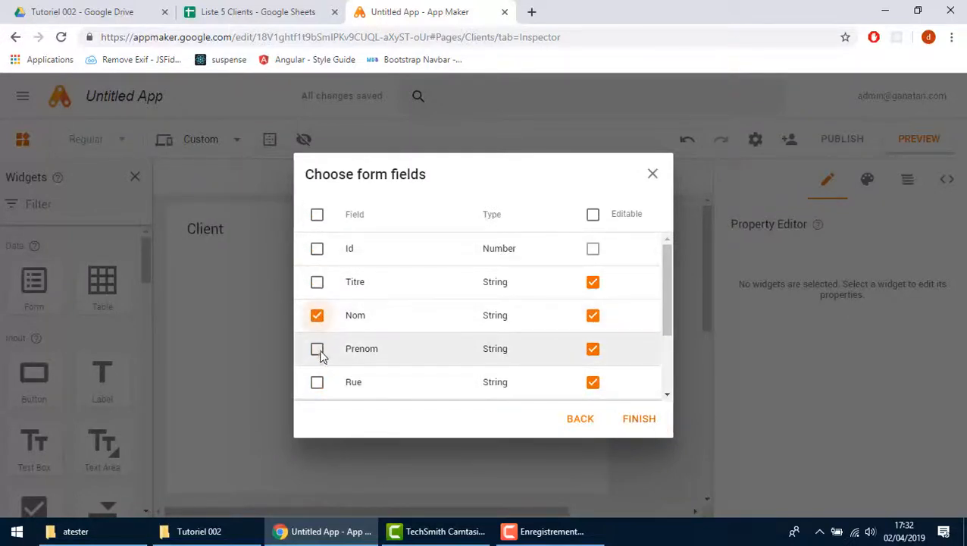
pyautogui.click(318, 350)
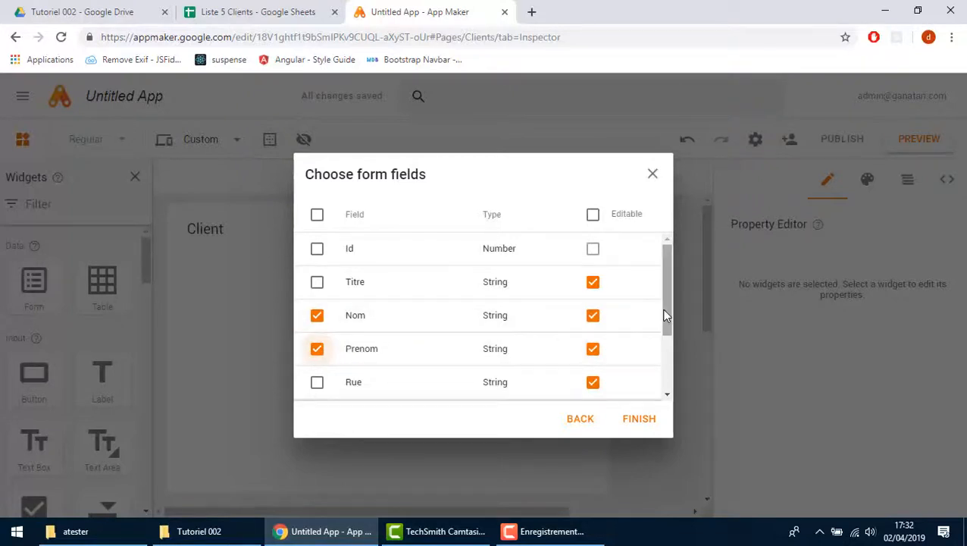
pyautogui.moveTo(665, 317); pyautogui.dragTo(664, 357)
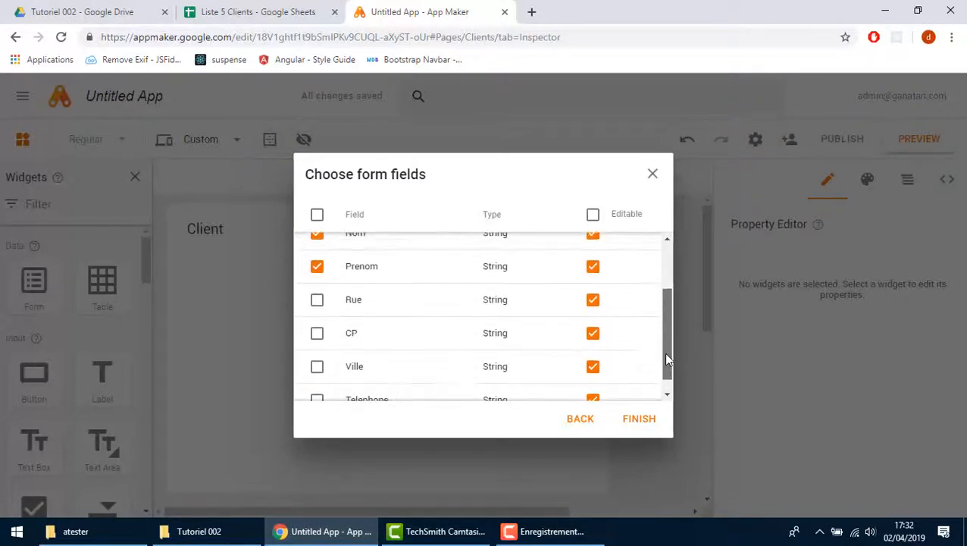
pyautogui.click(319, 360)
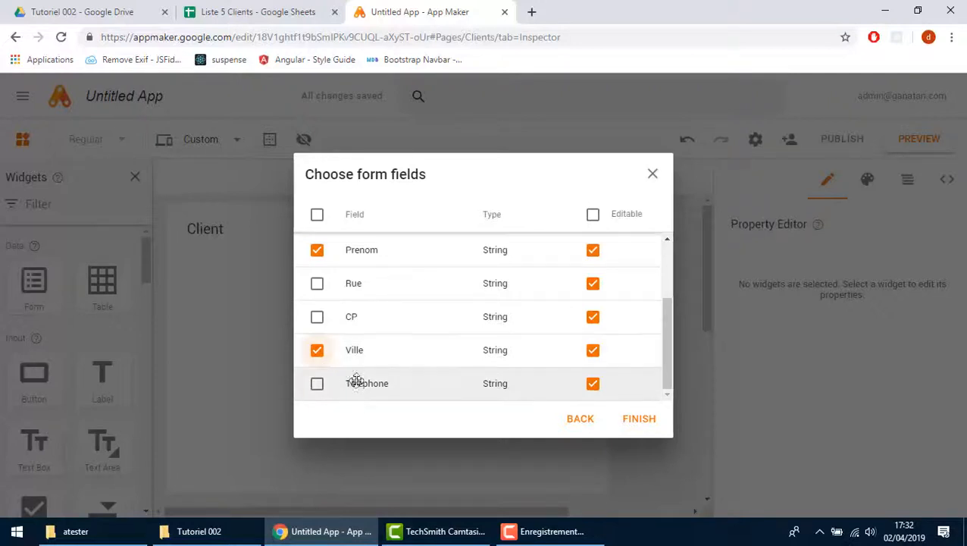
pyautogui.click(318, 384)
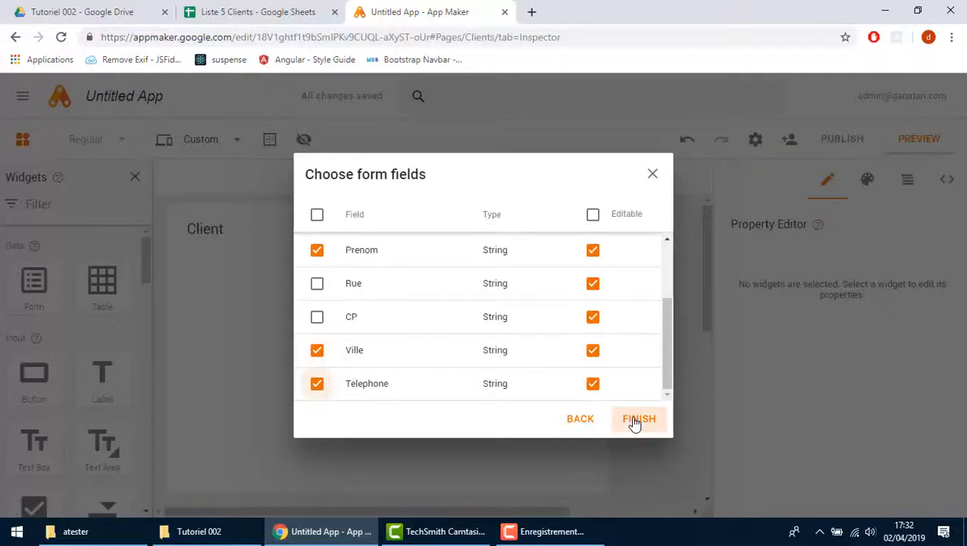
pyautogui.click(317, 283)
pyautogui.click(317, 383)
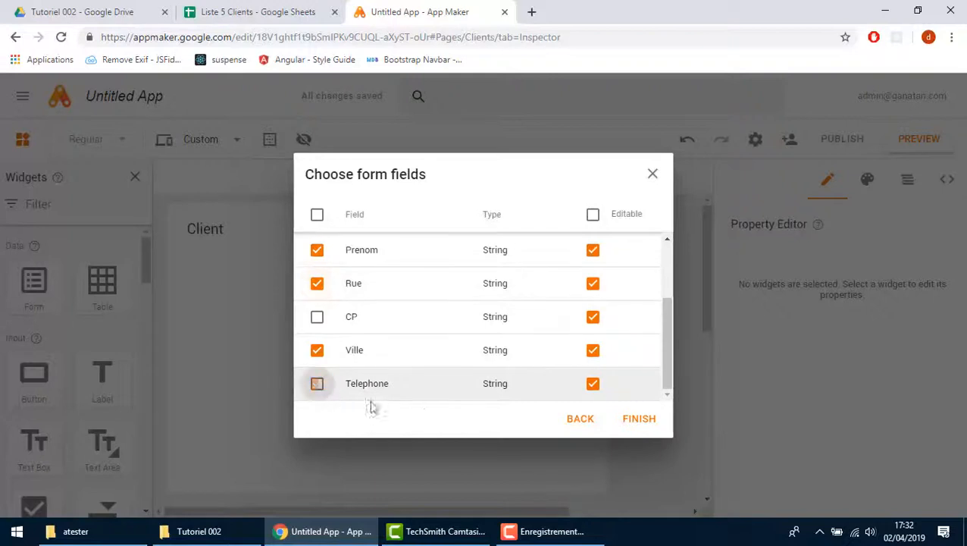
pyautogui.click(623, 423)
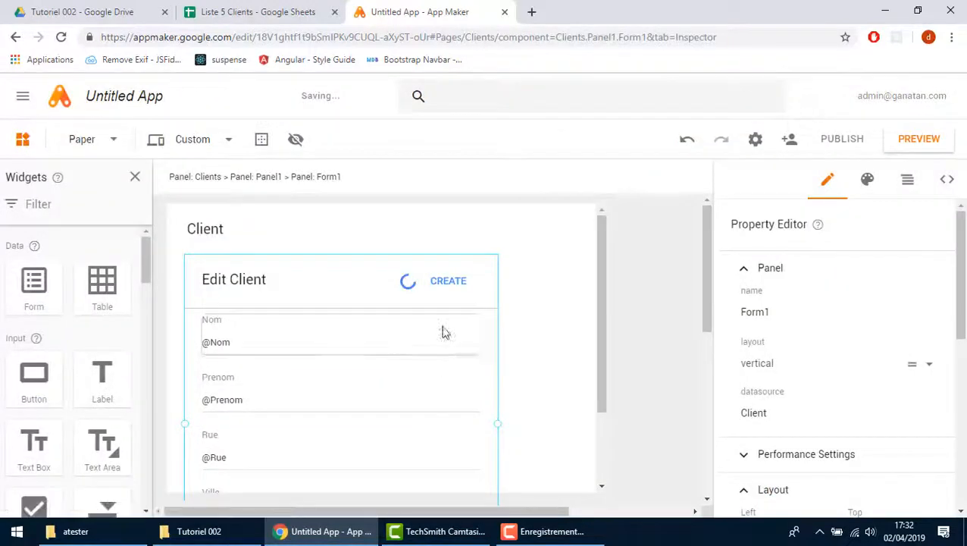
# Step: Extend the panel downward until it contains the whole edit form, and widen it slightly to the right
pyautogui.moveTo(708, 315); pyautogui.dragTo(712, 395)
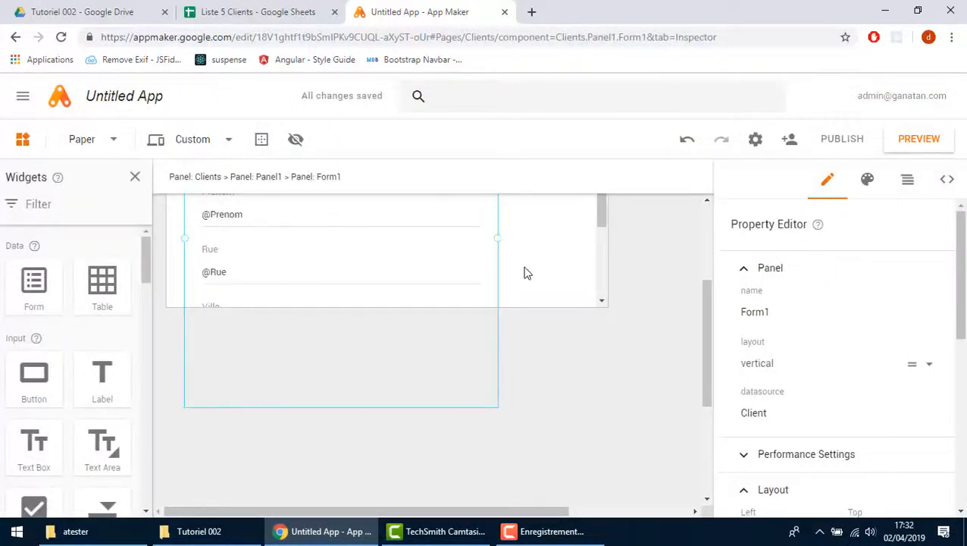
pyautogui.click(527, 273)
pyautogui.moveTo(391, 309); pyautogui.dragTo(392, 431)
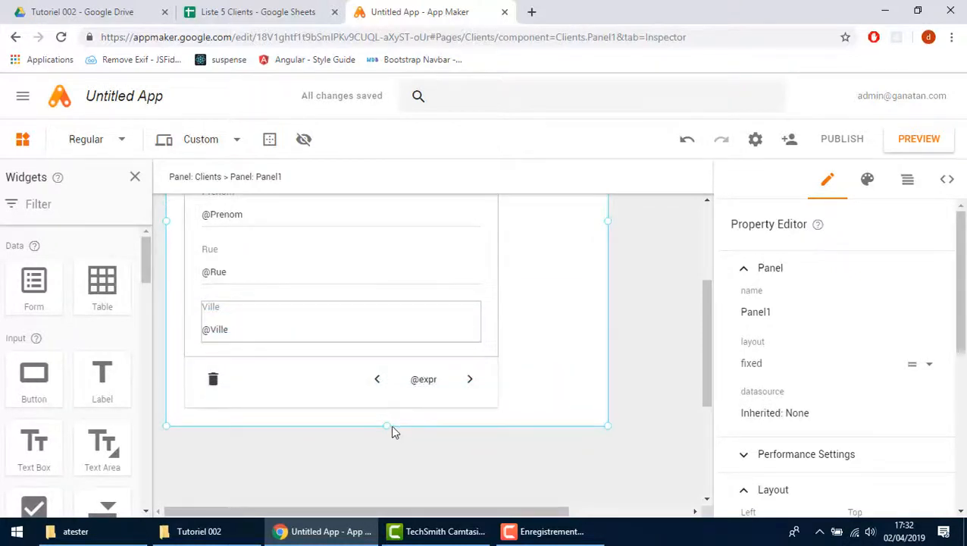
pyautogui.moveTo(706, 362); pyautogui.dragTo(702, 274)
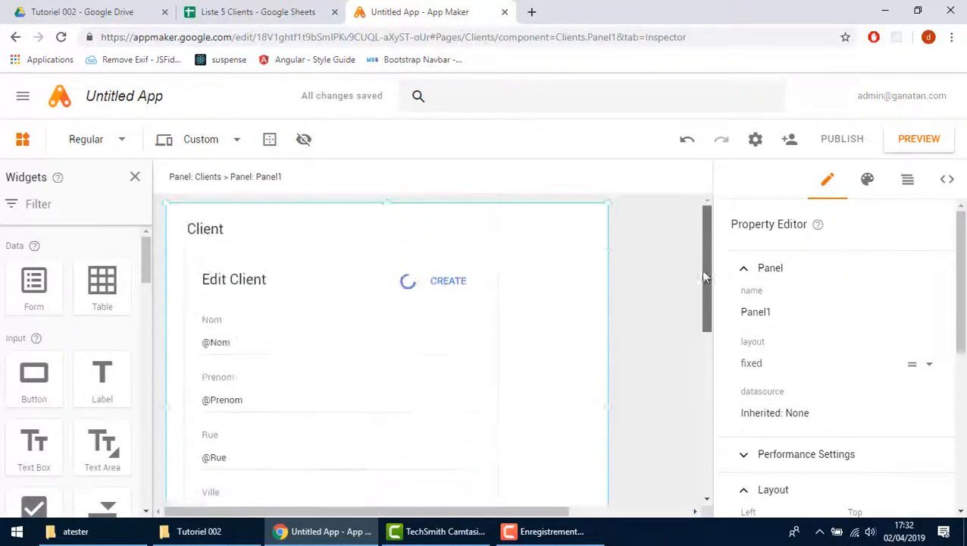
pyautogui.moveTo(609, 409); pyautogui.dragTo(658, 413)
# Step: Narrow the Edit Client form from its right edge to about three quarters of its width
pyautogui.click(432, 369)
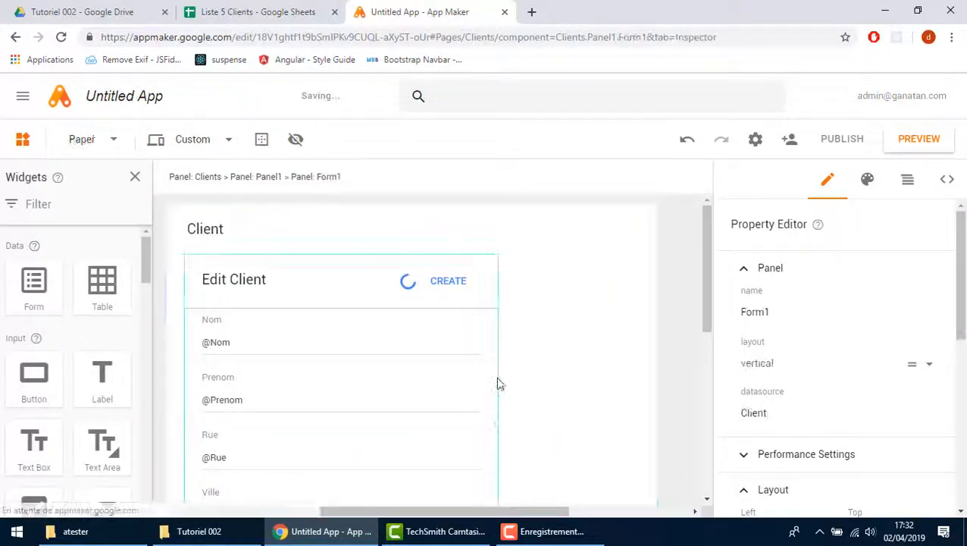
pyautogui.moveTo(499, 425); pyautogui.dragTo(418, 426)
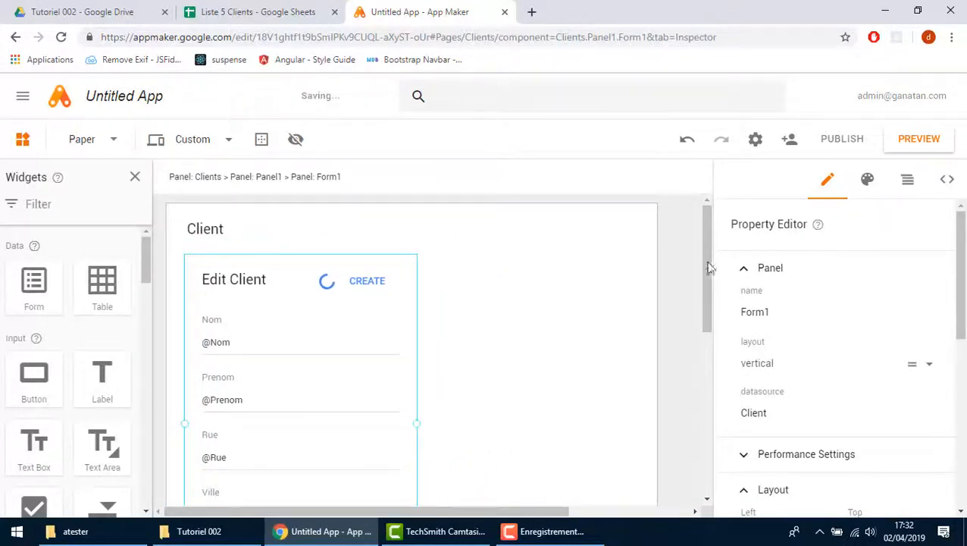
pyautogui.moveTo(707, 275)
pyautogui.mouseDown()
pyautogui.moveTo(704, 290)
pyautogui.moveTo(699, 265)
pyautogui.mouseUp()
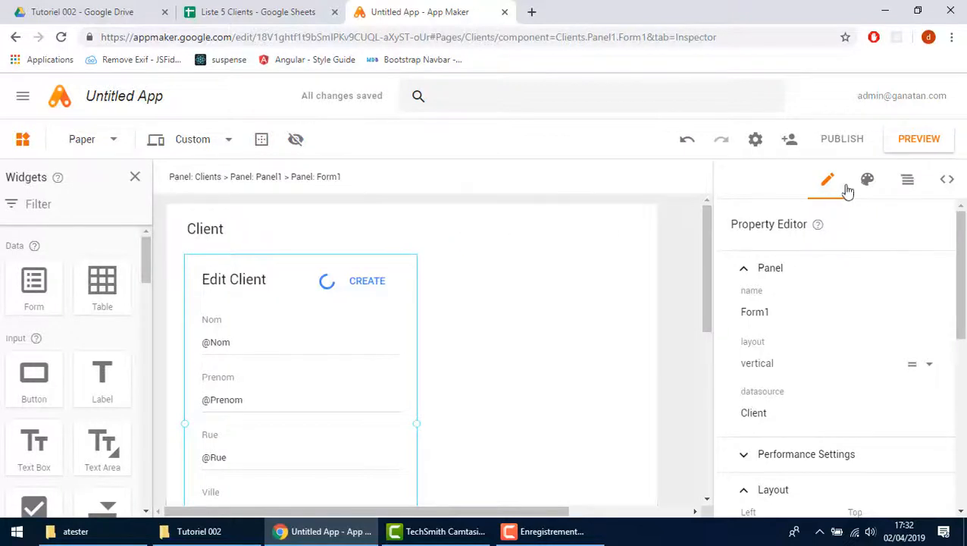
# Step: Preview the app to examine the Edit Client form at full height, and close the preview
pyautogui.click(914, 140)
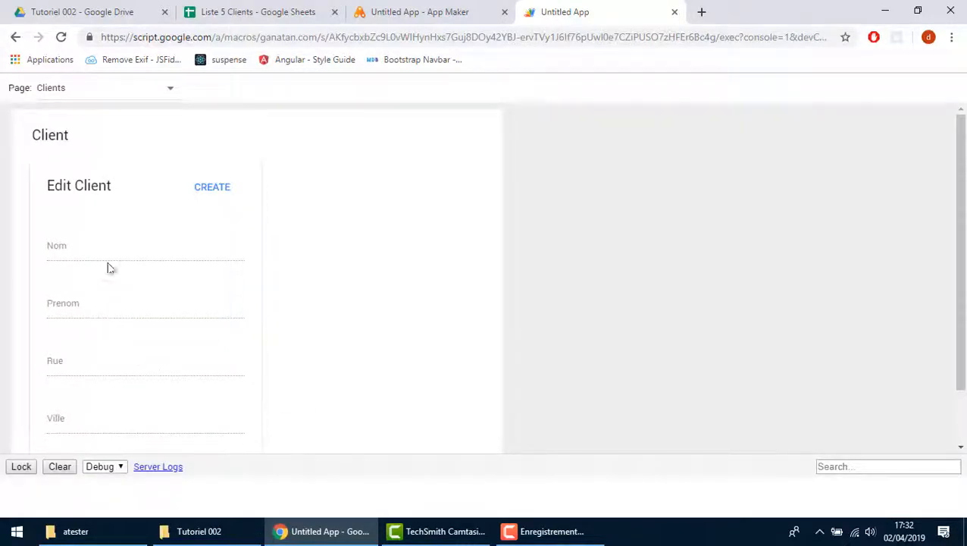
pyautogui.moveTo(322, 459); pyautogui.dragTo(326, 505)
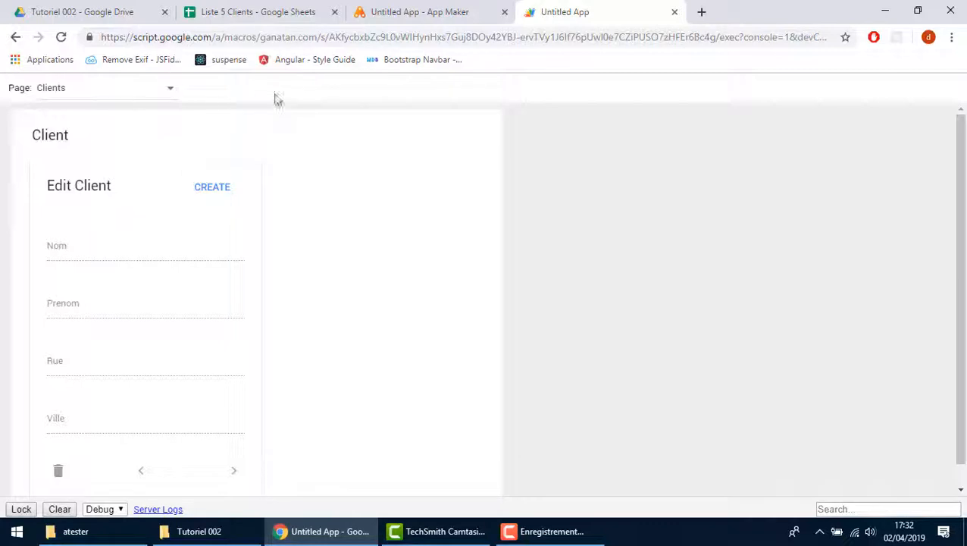
pyautogui.click(674, 12)
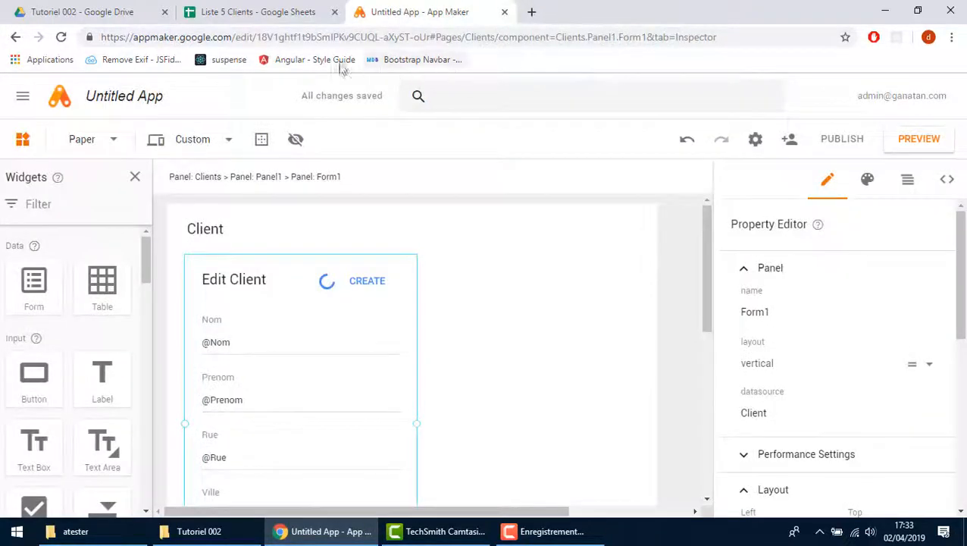
# Step: Start importing the data of sheet Feuil1 in the spreadsheet Liste 5 Clients into the Client model of the Preview deployment
pyautogui.click(135, 177)
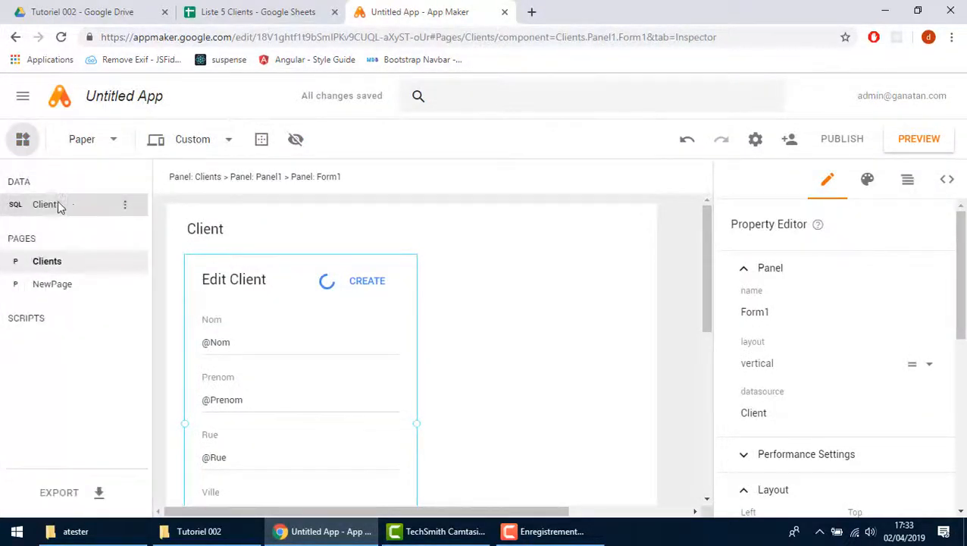
pyautogui.click(47, 204)
pyautogui.click(43, 186)
pyautogui.click(41, 196)
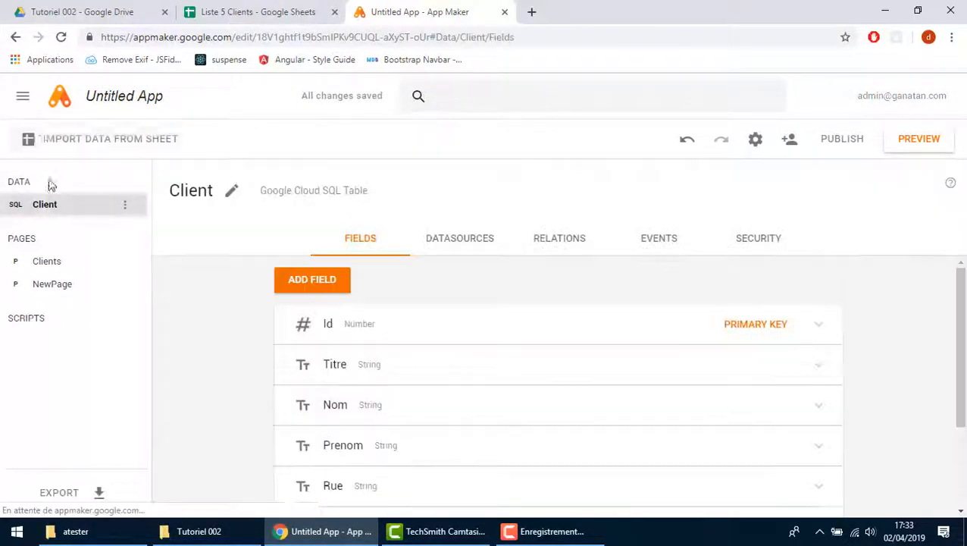
pyautogui.click(47, 142)
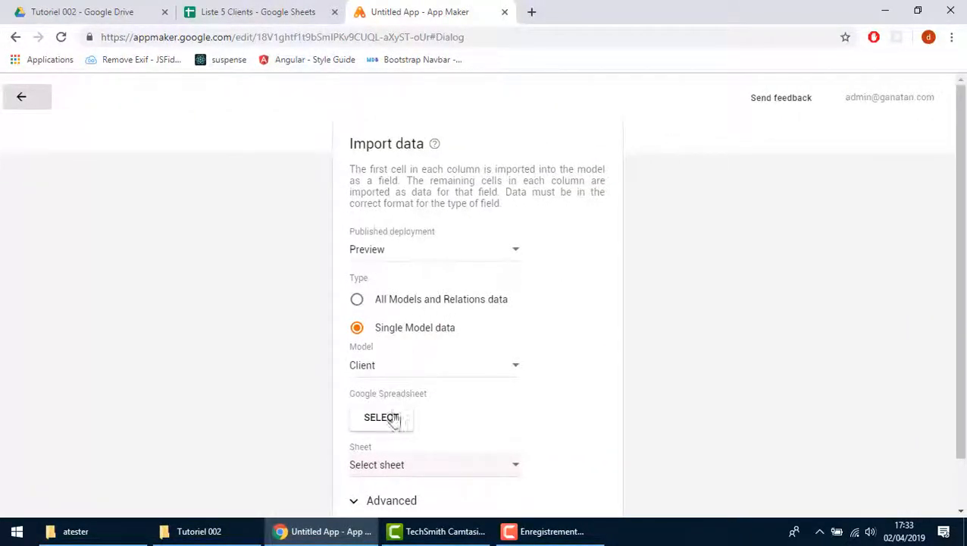
pyautogui.click(393, 418)
pyautogui.doubleClick(413, 300)
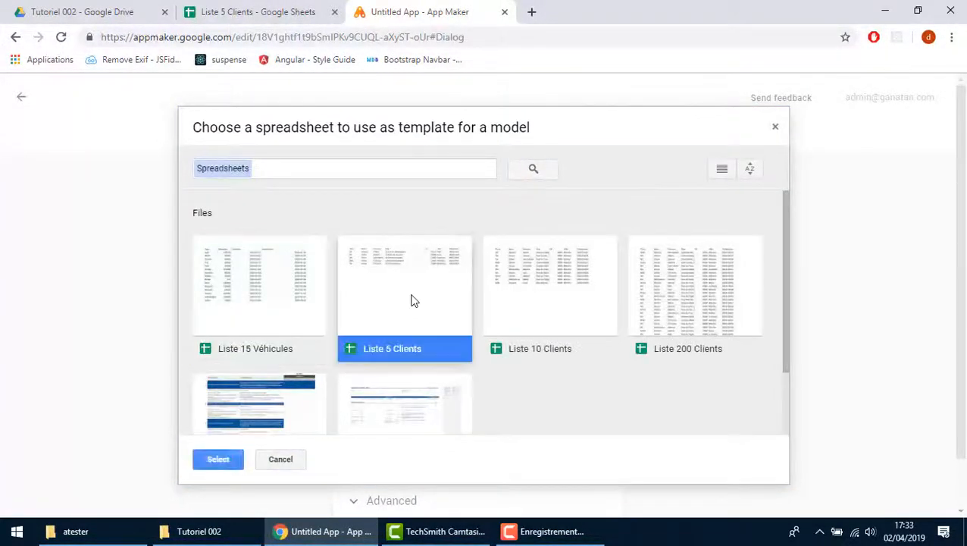
pyautogui.scroll(-1, 680, 373)
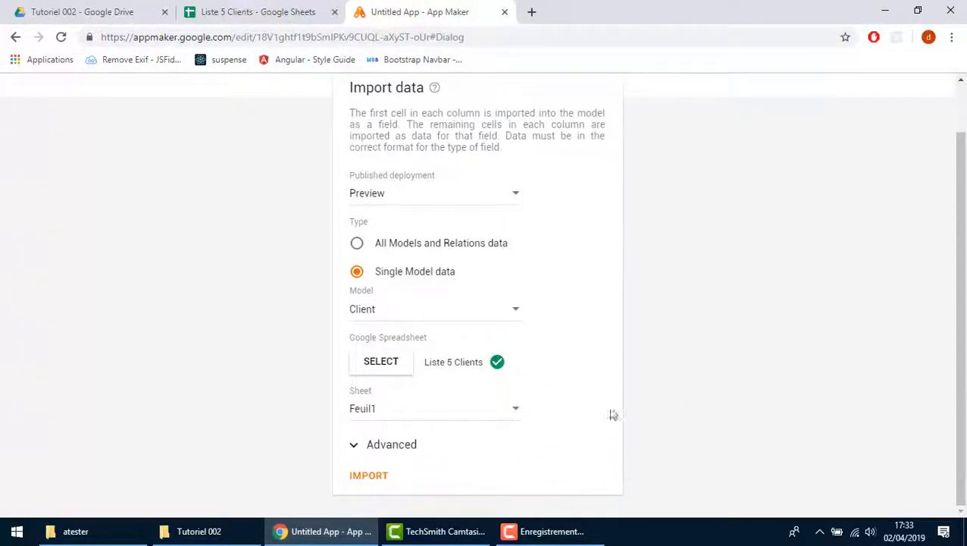
pyautogui.click(368, 476)
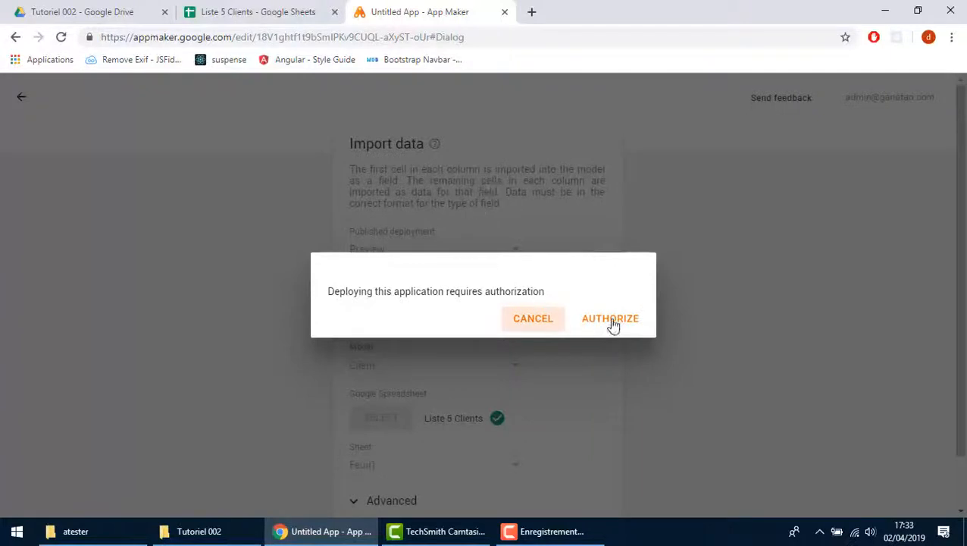
# Step: Authorize the app to access Google spreadsheets with the signed-in account, complete the data import and close its report
pyautogui.click(614, 324)
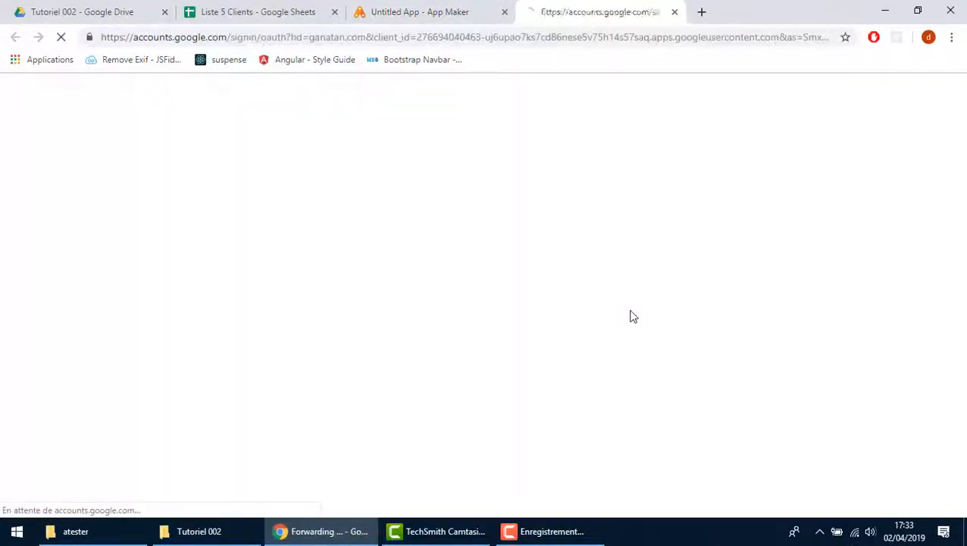
pyautogui.click(526, 287)
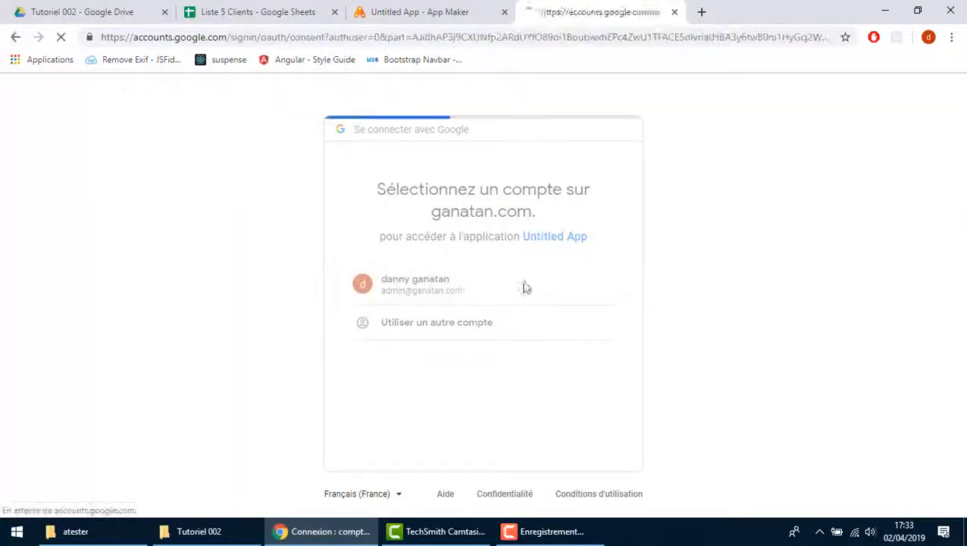
pyautogui.scroll(-2, 664, 324)
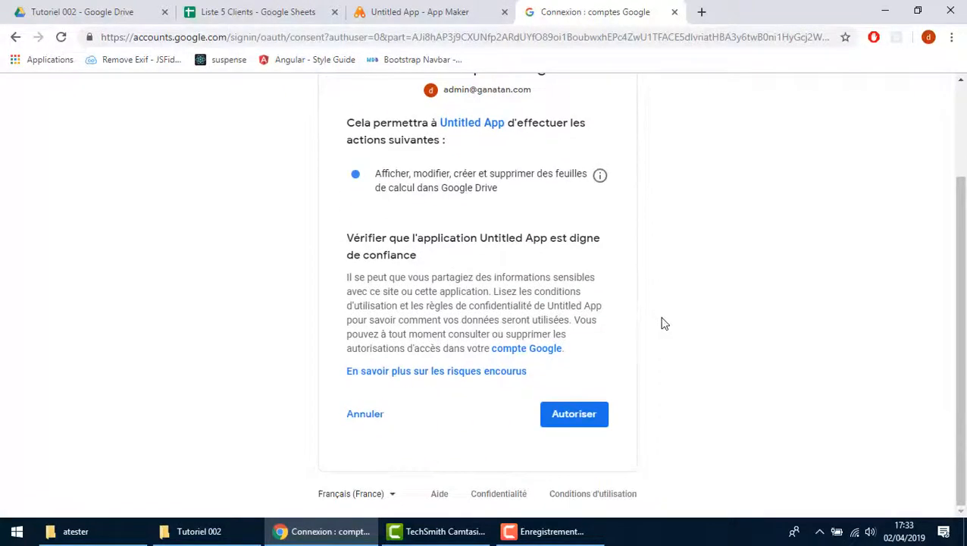
pyautogui.click(575, 422)
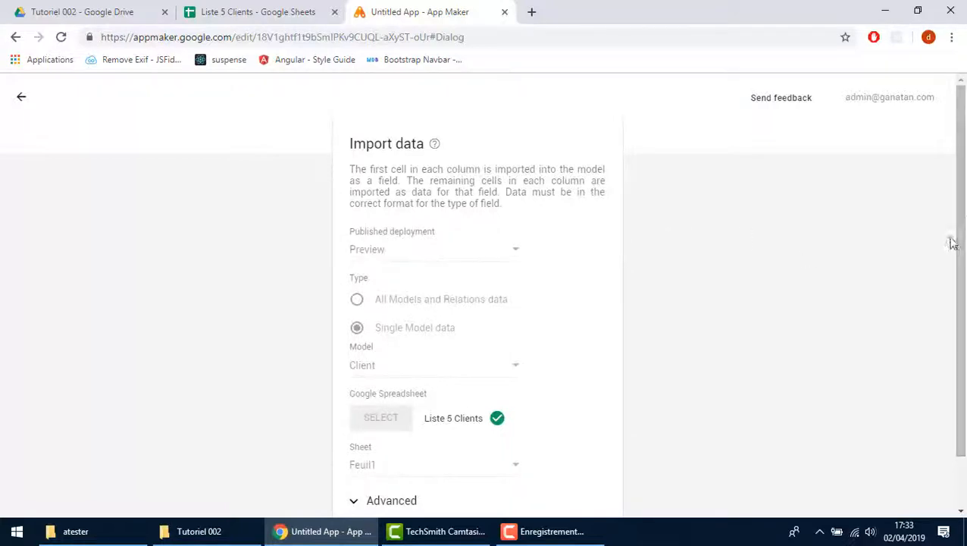
pyautogui.moveTo(961, 258)
pyautogui.mouseDown()
pyautogui.moveTo(962, 311)
pyautogui.moveTo(961, 256)
pyautogui.mouseUp()
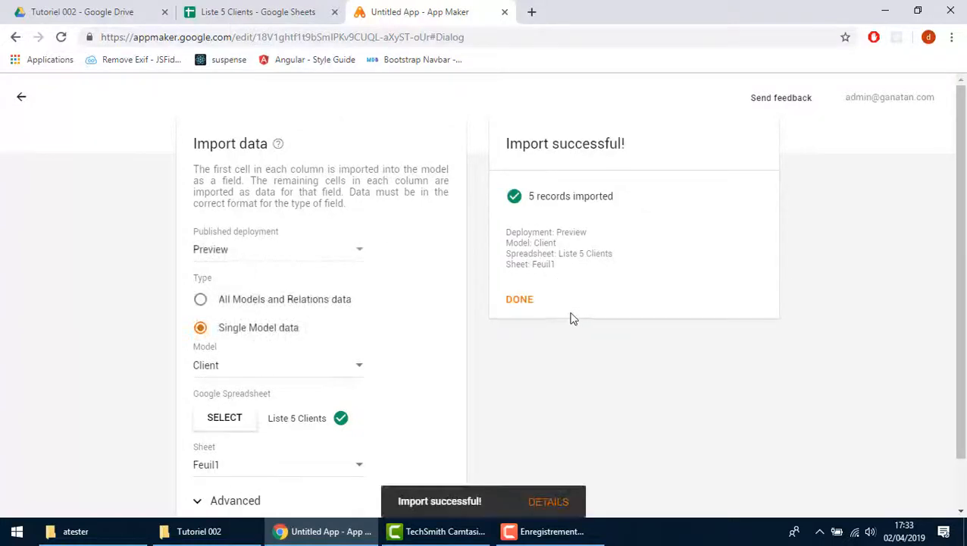
pyautogui.click(518, 303)
pyautogui.click(20, 103)
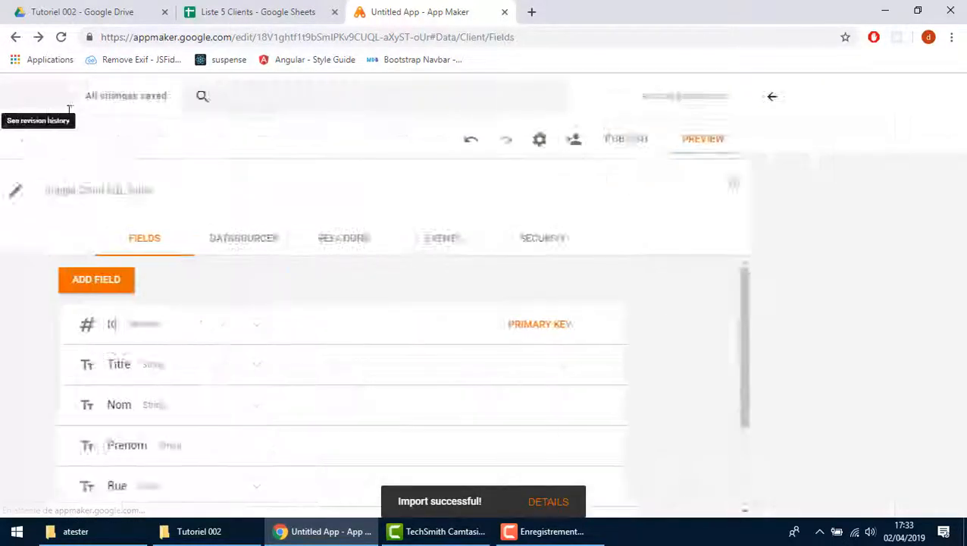
# Step: Reopen the Clients page and preview the app to check the form with the imported client records
pyautogui.click(61, 283)
pyautogui.click(46, 260)
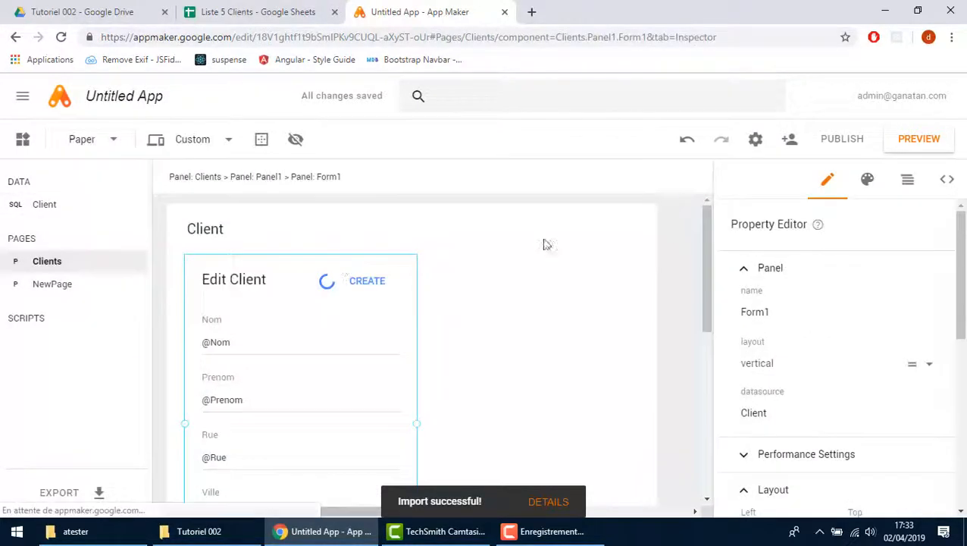
pyautogui.click(914, 140)
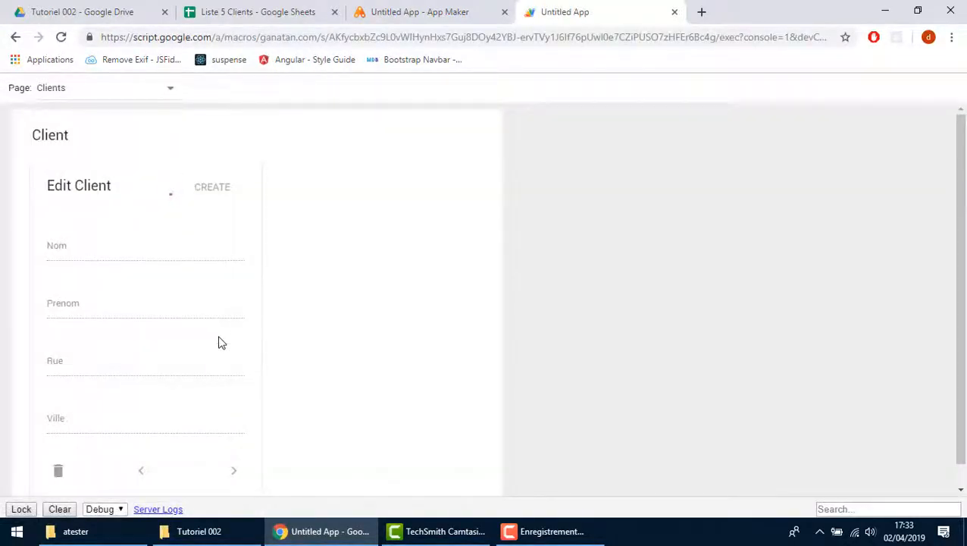
# Step: Browse forward through the imported client records in the preview, inspect the Nom and Prenom fields, and close the preview
pyautogui.click(232, 474)
pyautogui.click(233, 473)
pyautogui.click(232, 473)
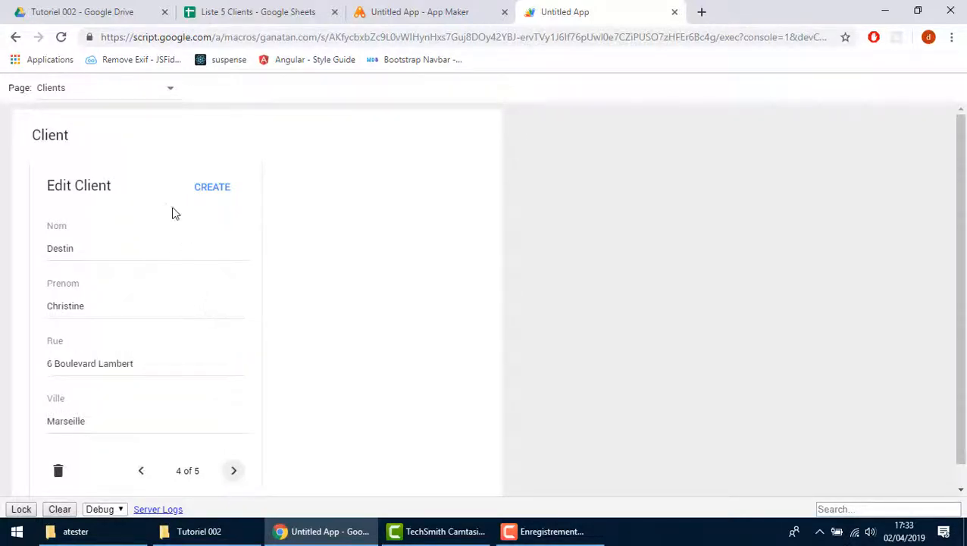
pyautogui.click(148, 244)
pyautogui.moveTo(151, 311); pyautogui.dragTo(63, 307)
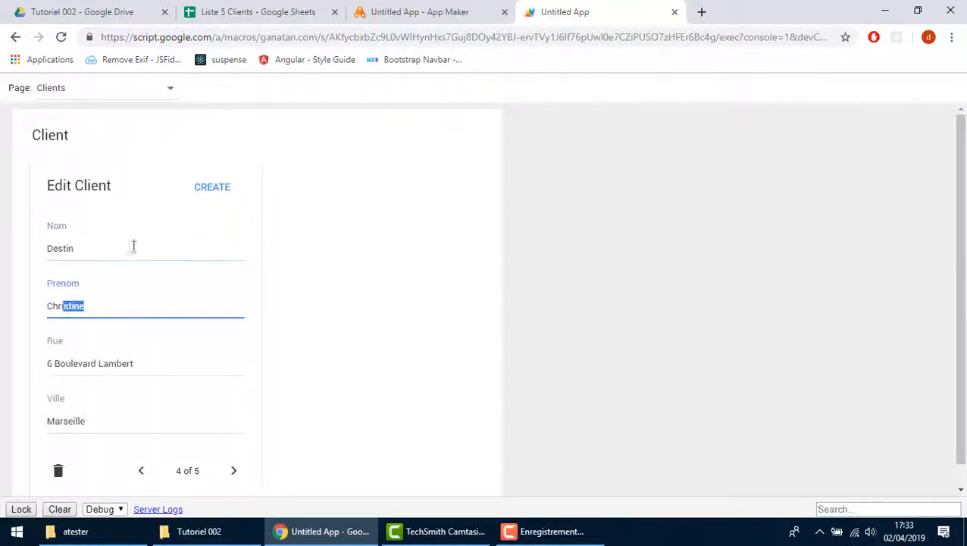
pyautogui.click(245, 251)
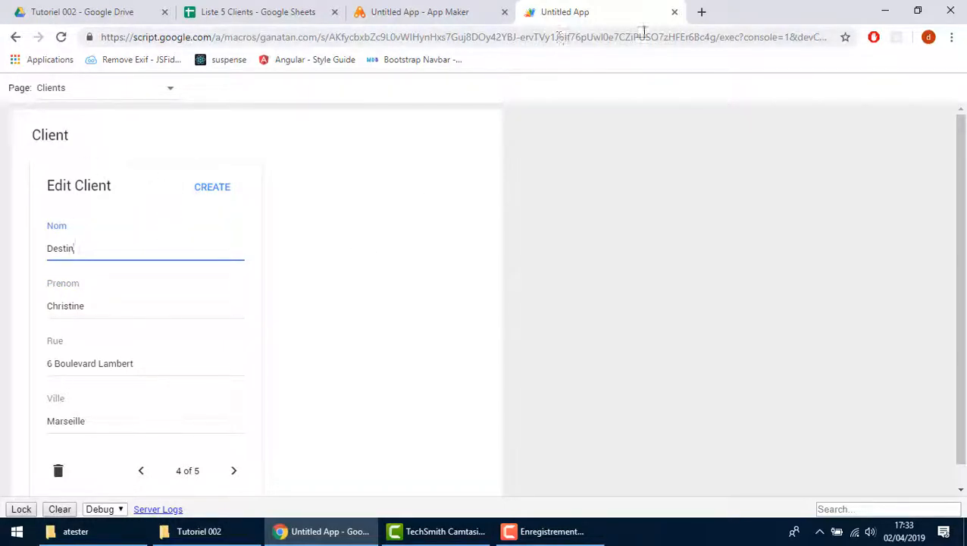
pyautogui.click(674, 12)
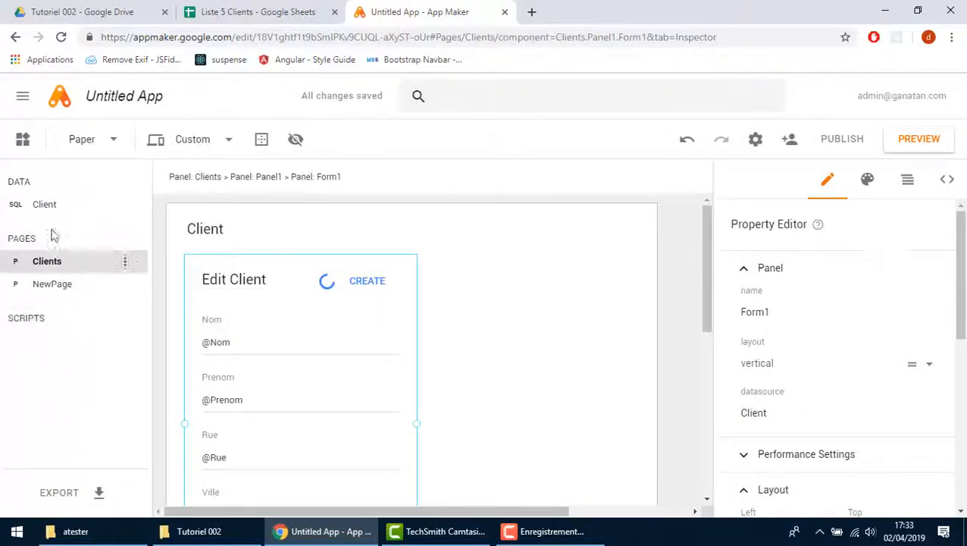
# Step: Add a Google Map widget beside the Edit Client form and enlarge it to nearly the form's height
pyautogui.click(23, 141)
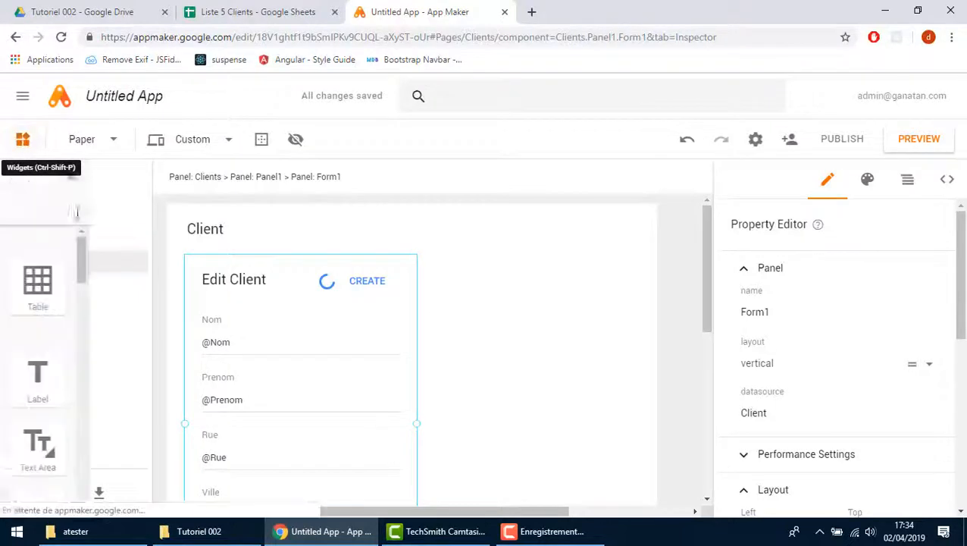
pyautogui.moveTo(147, 260); pyautogui.dragTo(146, 374)
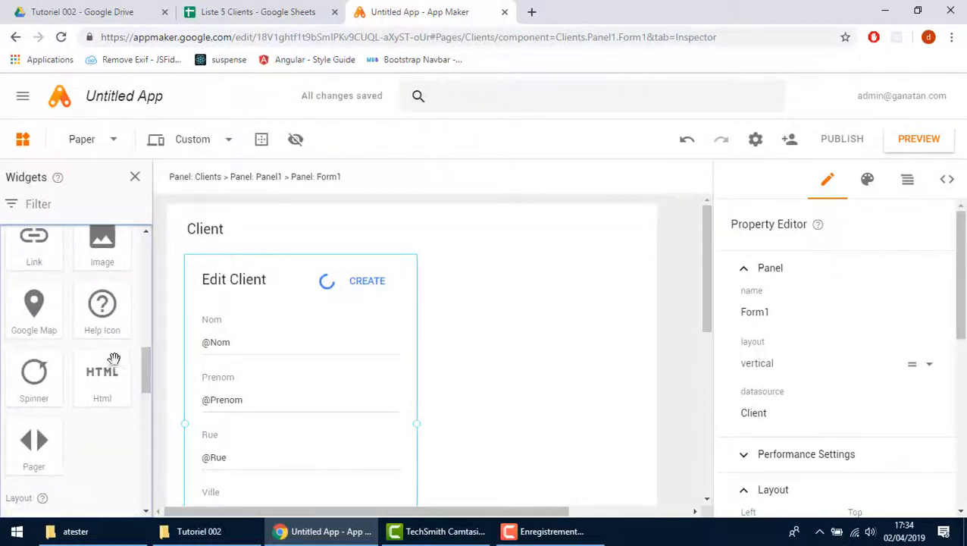
pyautogui.scroll(1, 144, 370)
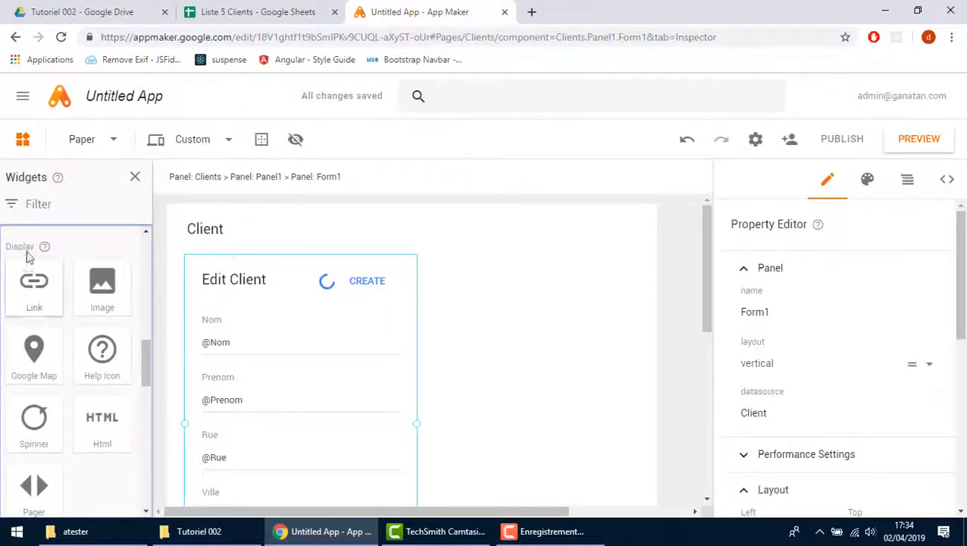
pyautogui.moveTo(34, 353); pyautogui.dragTo(429, 254)
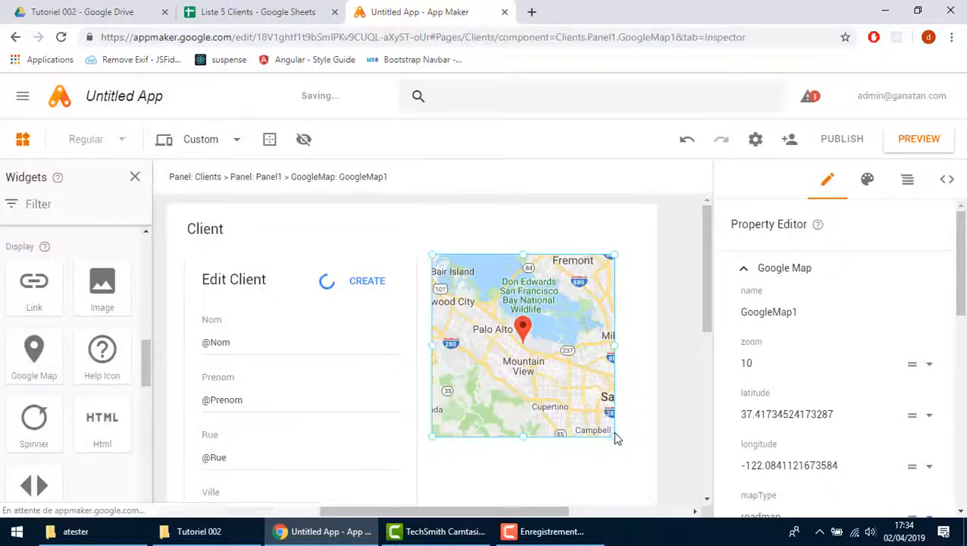
pyautogui.moveTo(616, 439); pyautogui.dragTo(646, 497)
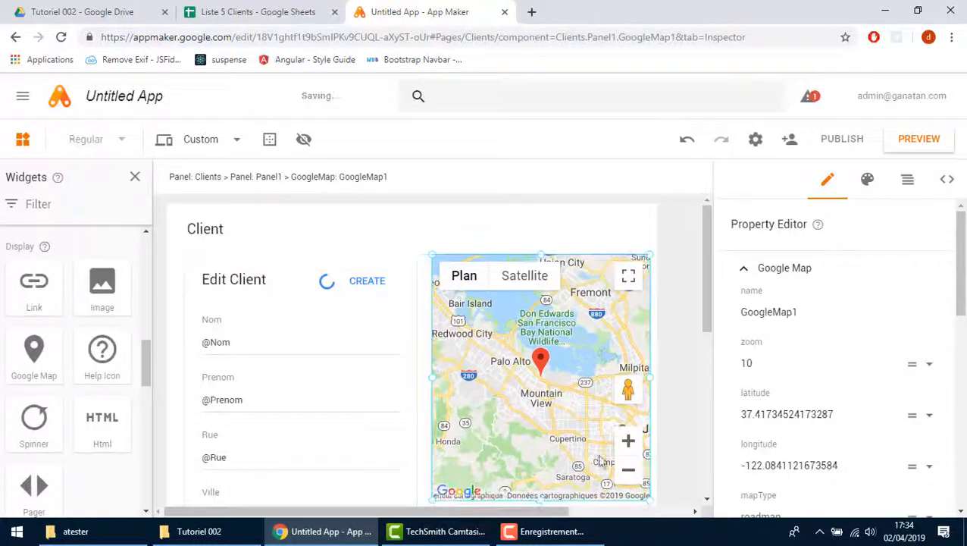
pyautogui.moveTo(708, 309); pyautogui.dragTo(709, 342)
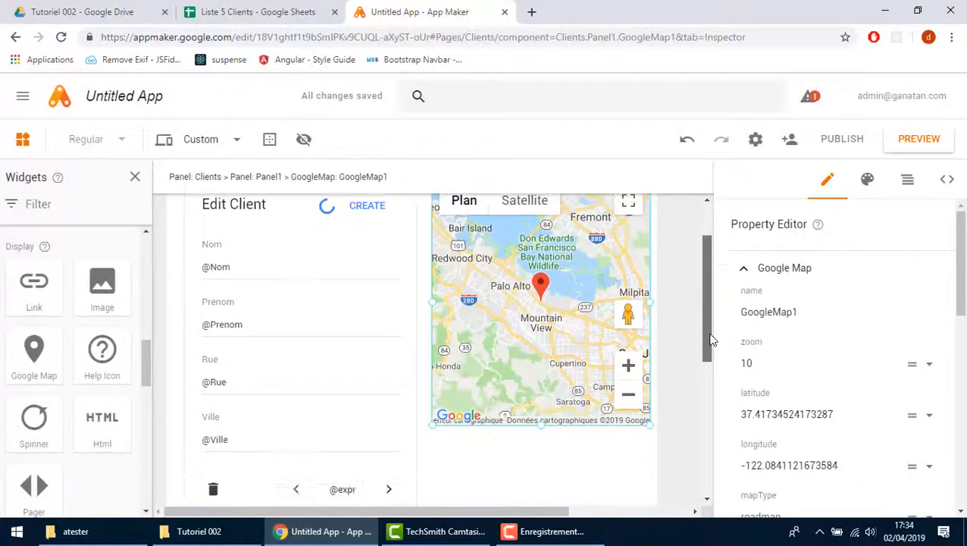
pyautogui.moveTo(543, 432); pyautogui.dragTo(542, 461)
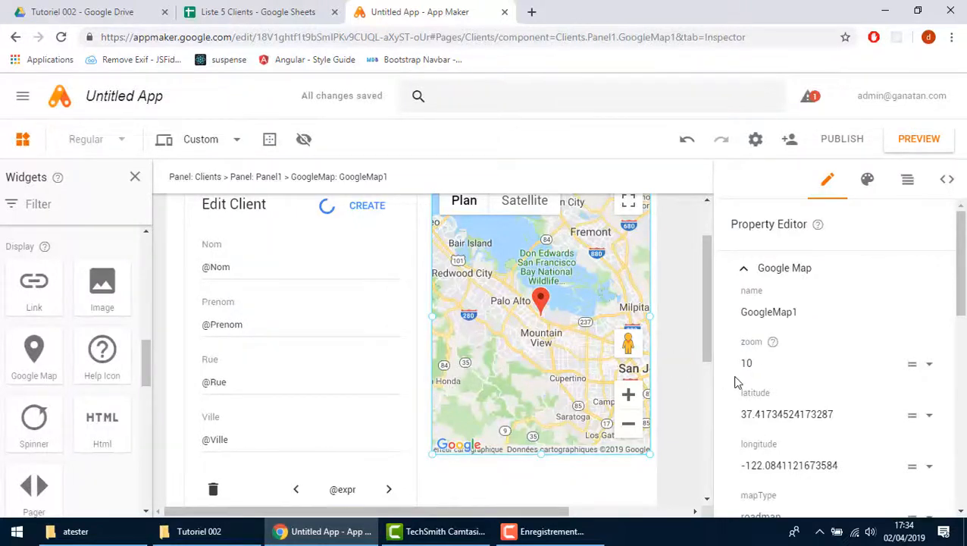
pyautogui.click(658, 331)
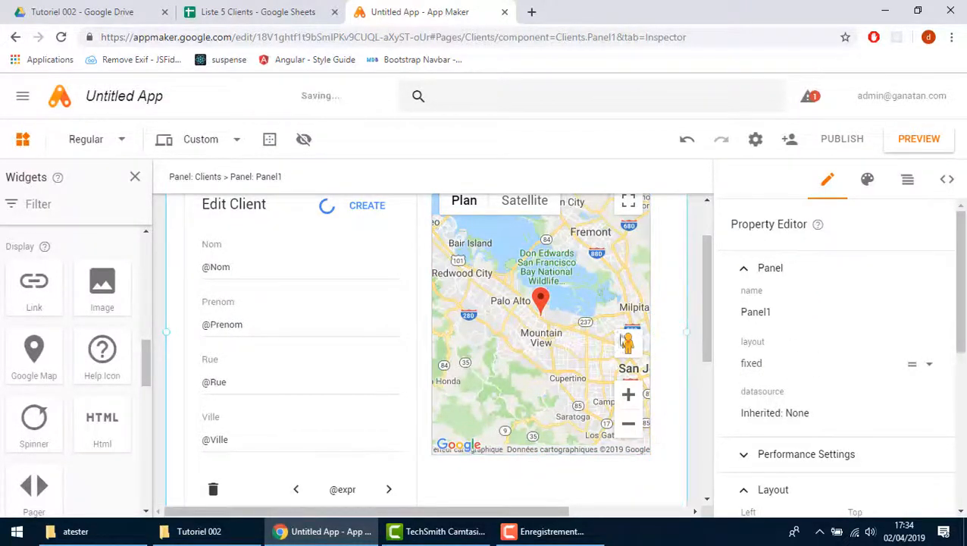
pyautogui.click(609, 325)
pyautogui.scroll(-3, 961, 379)
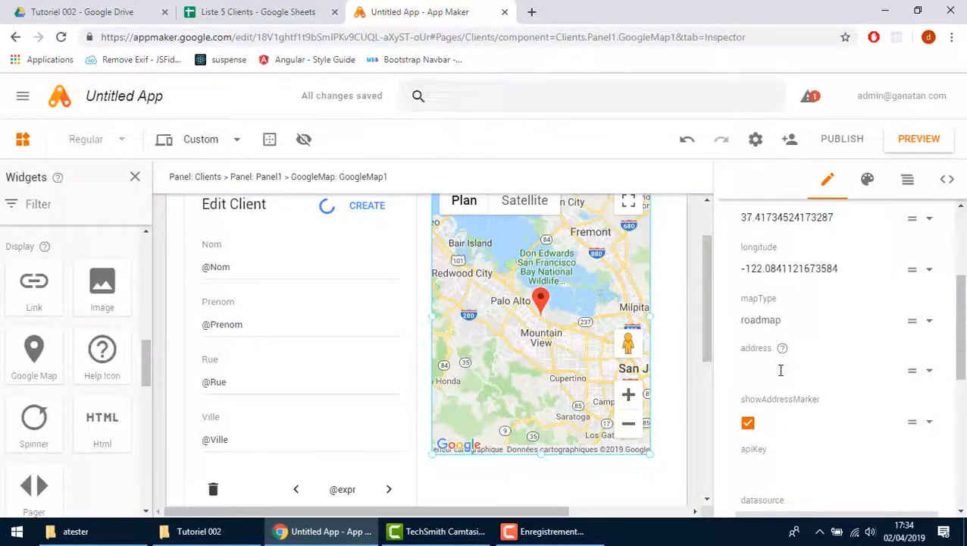
pyautogui.click(781, 370)
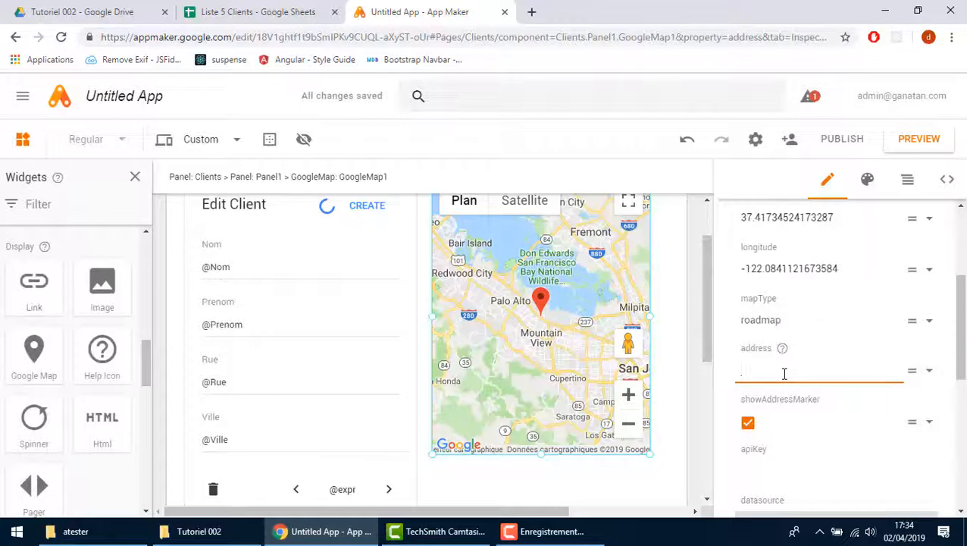
pyautogui.click(928, 372)
pyautogui.click(887, 375)
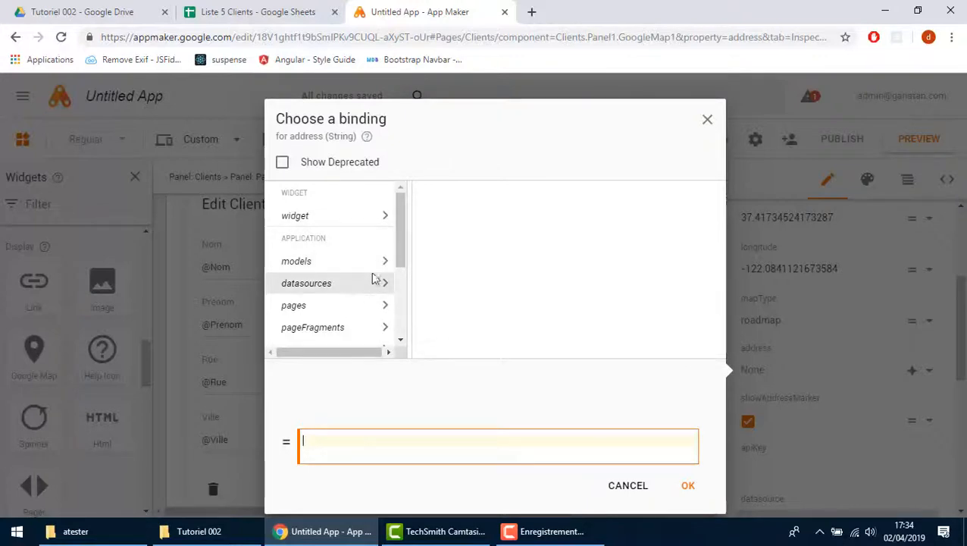
pyautogui.click(641, 489)
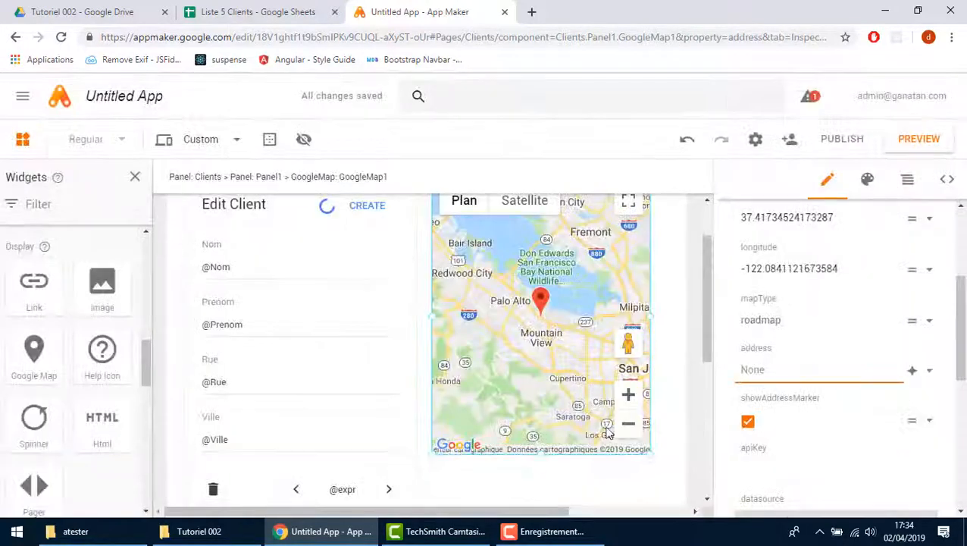
# Step: Set the datasource of the whole Clients page to Client
pyautogui.click(677, 408)
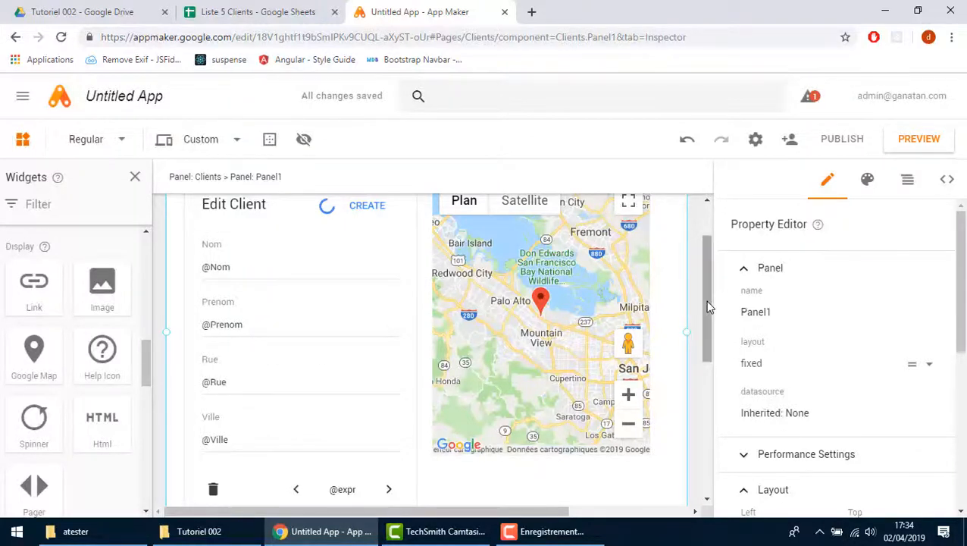
pyautogui.moveTo(706, 295); pyautogui.dragTo(713, 243)
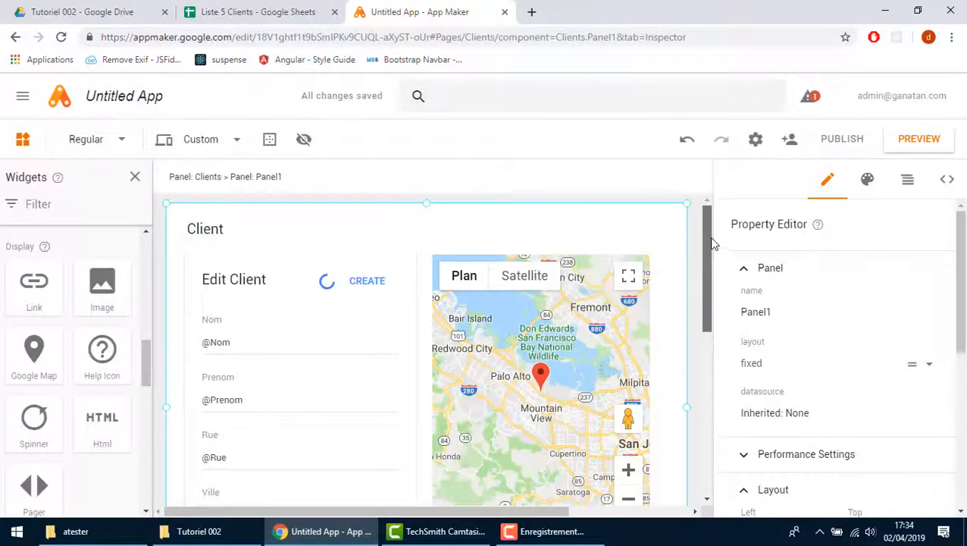
pyautogui.click(695, 283)
pyautogui.moveTo(961, 339); pyautogui.dragTo(963, 421)
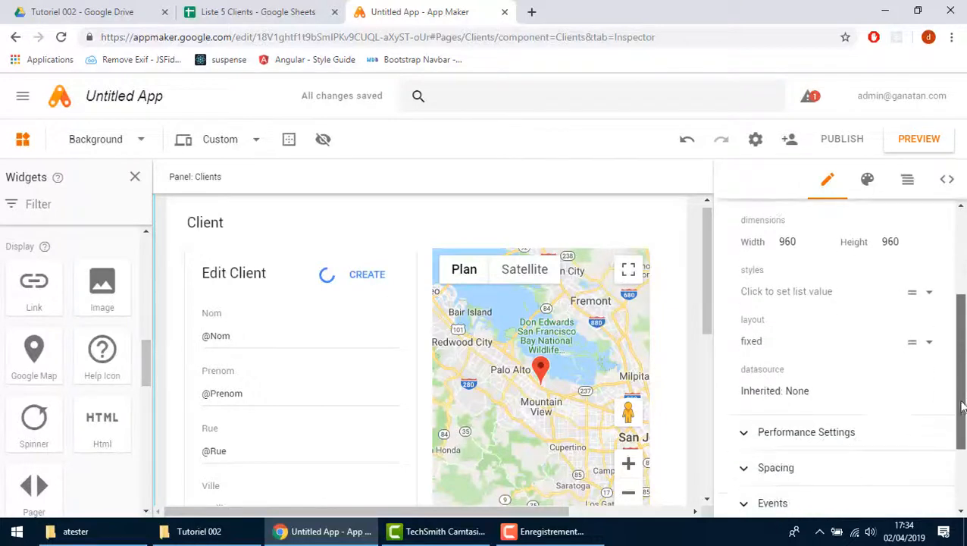
pyautogui.click(769, 392)
pyautogui.click(577, 416)
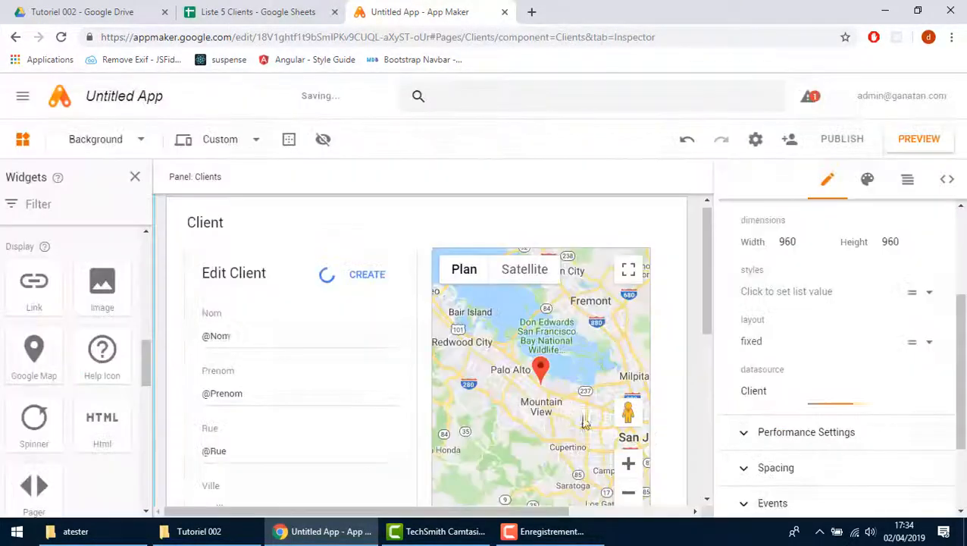
pyautogui.moveTo(702, 328); pyautogui.dragTo(711, 367)
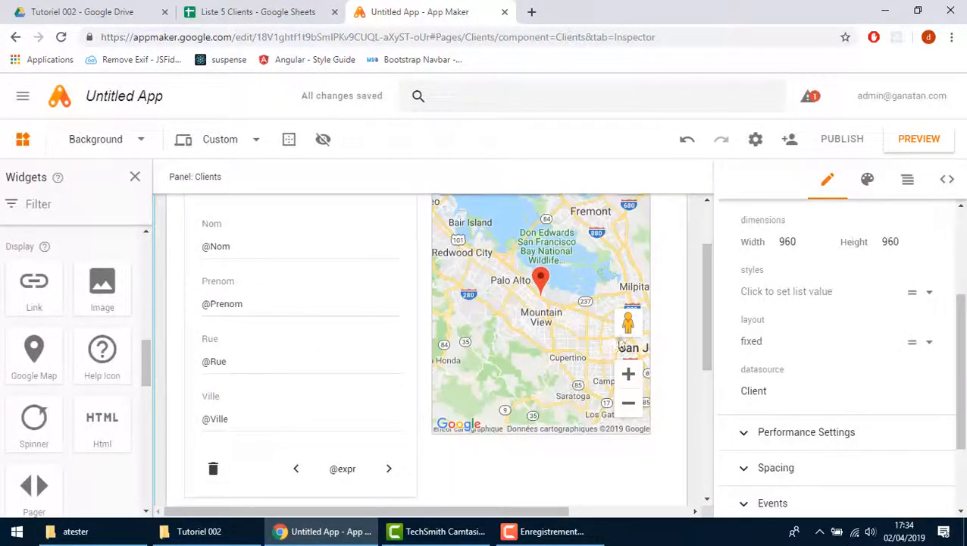
pyautogui.click(567, 323)
pyautogui.moveTo(961, 341); pyautogui.dragTo(922, 367)
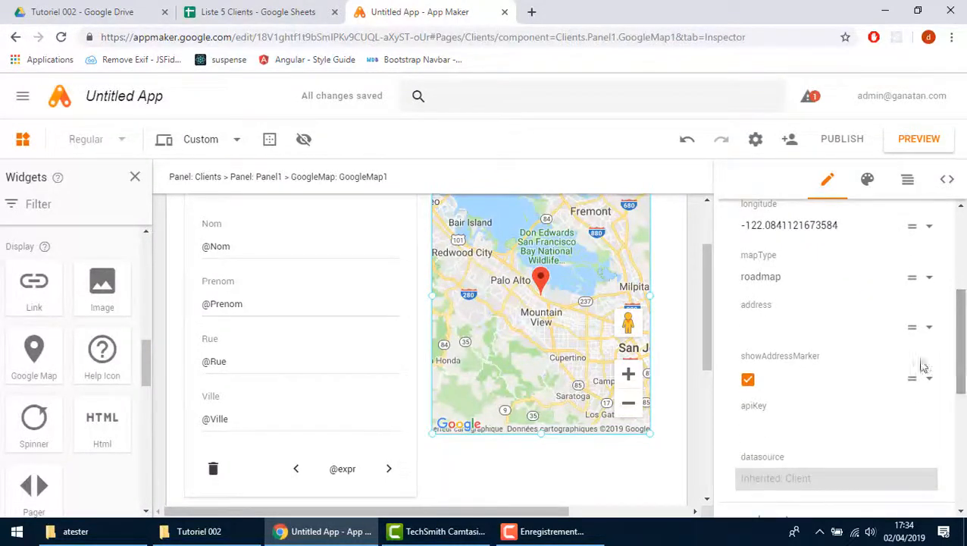
pyautogui.click(922, 338)
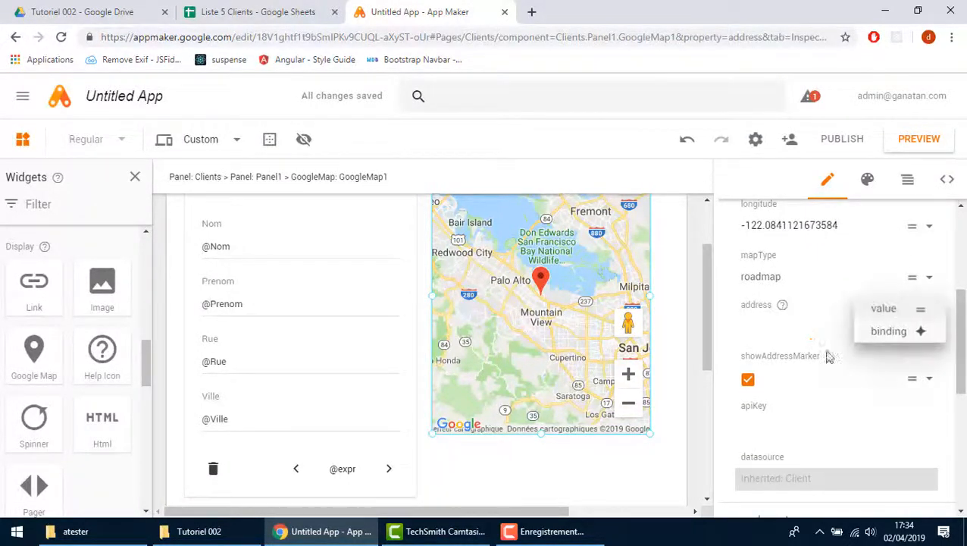
pyautogui.click(895, 330)
pyautogui.click(776, 362)
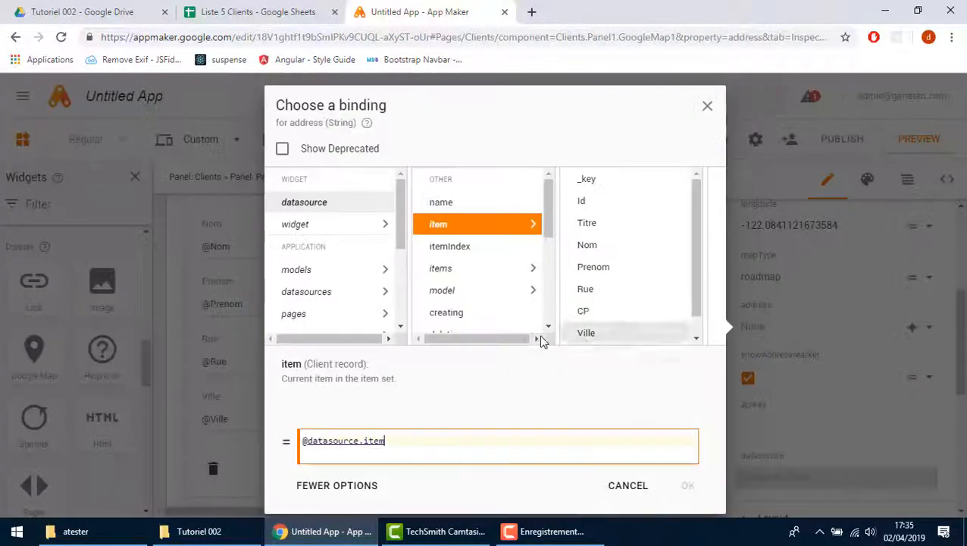
pyautogui.click(443, 225)
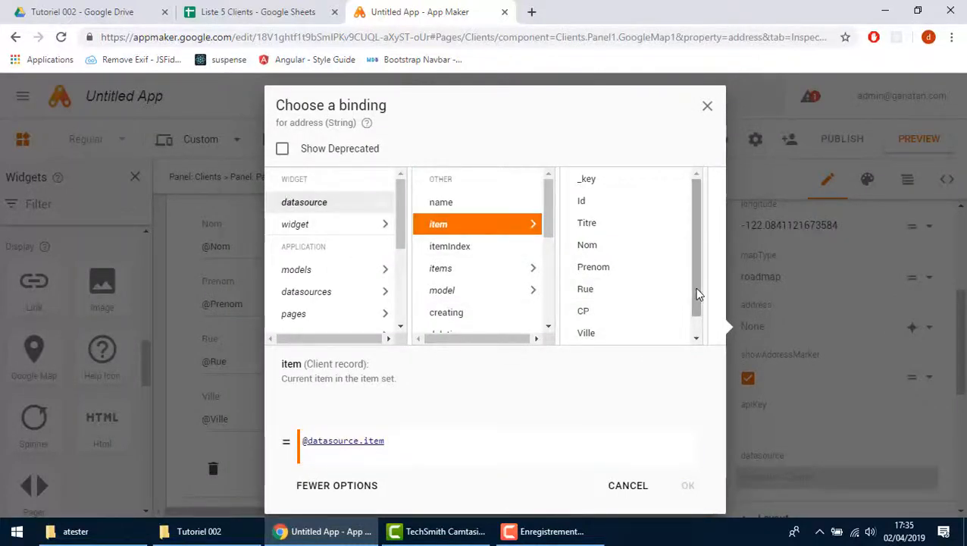
pyautogui.scroll(-1, 583, 326)
pyautogui.click(584, 314)
pyautogui.click(687, 488)
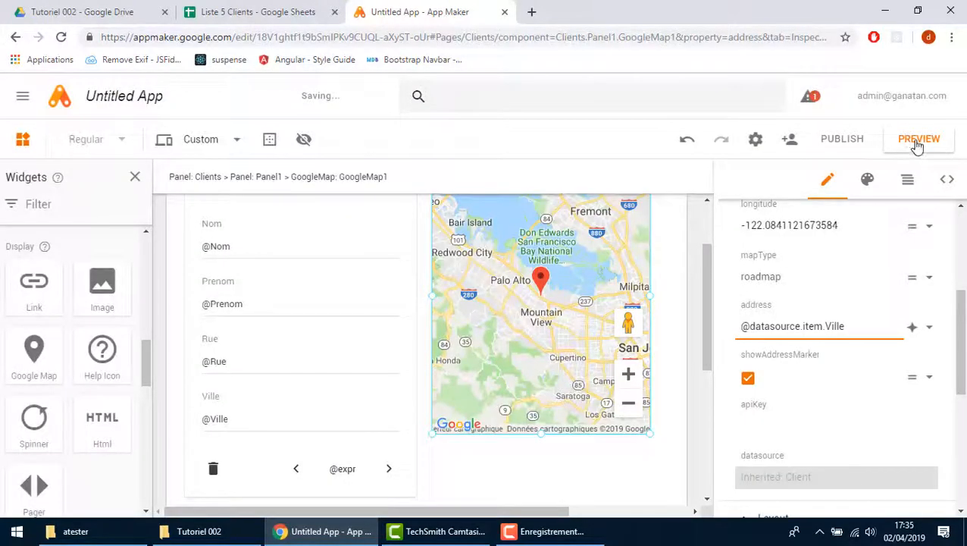
# Step: Preview the app to check the map beside the client form, read the console log messages, and close the preview
pyautogui.click(912, 144)
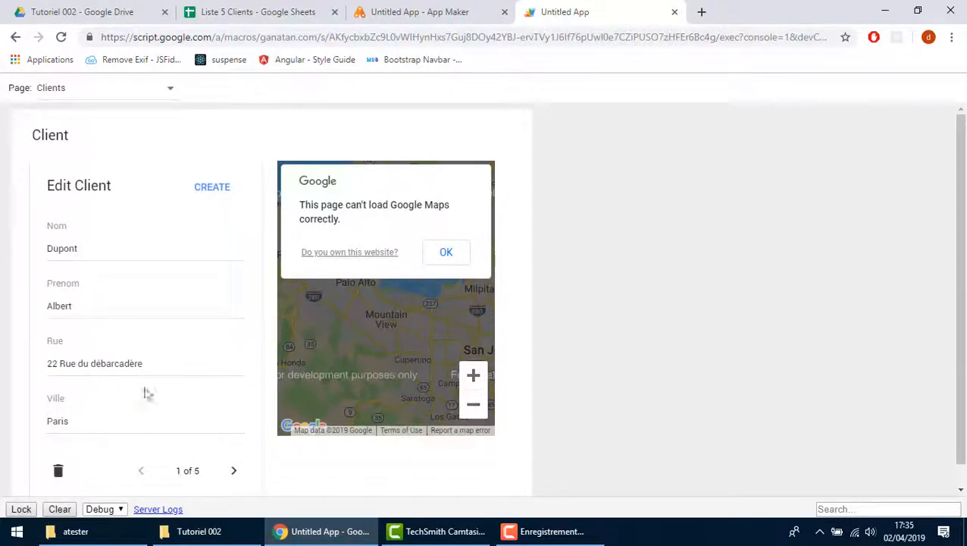
pyautogui.click(77, 417)
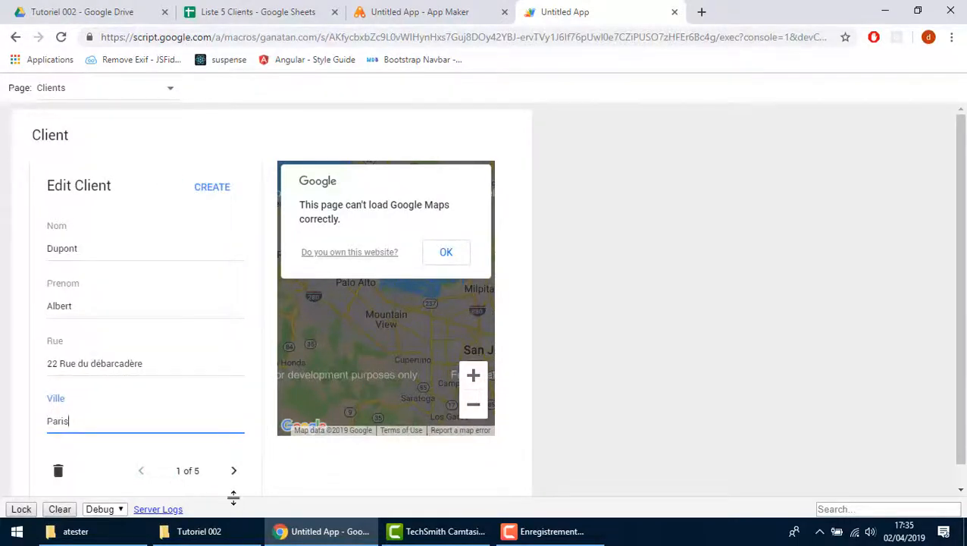
pyautogui.moveTo(234, 497); pyautogui.dragTo(242, 455)
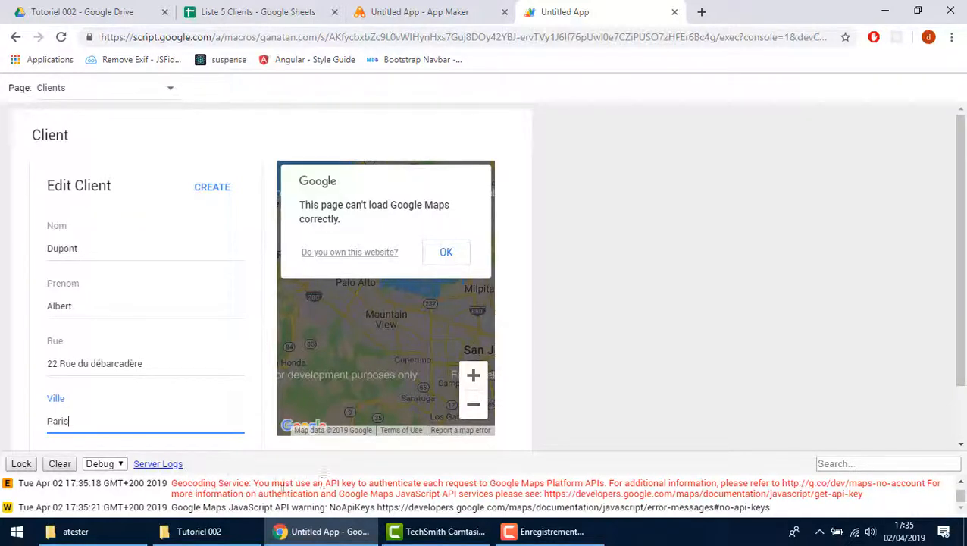
pyautogui.moveTo(256, 484); pyautogui.dragTo(306, 484)
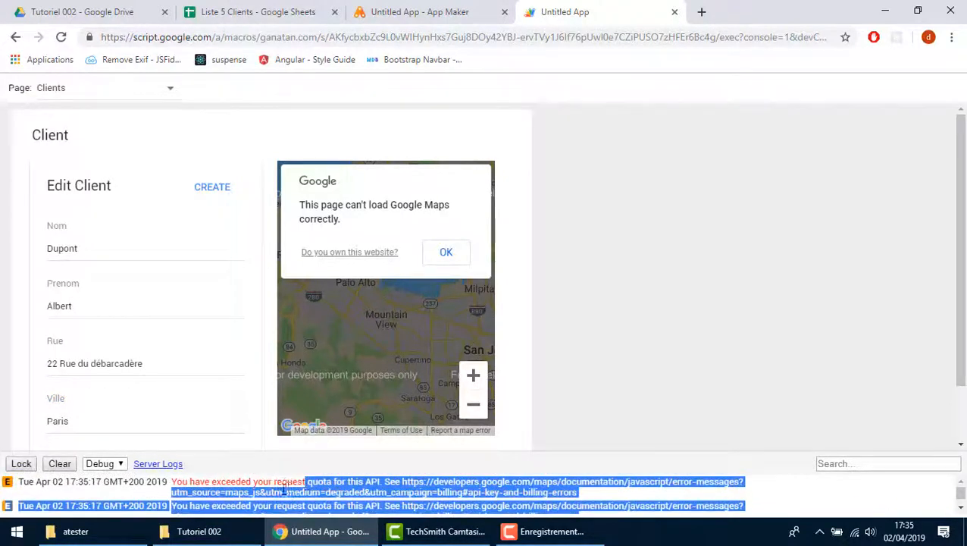
pyautogui.click(331, 482)
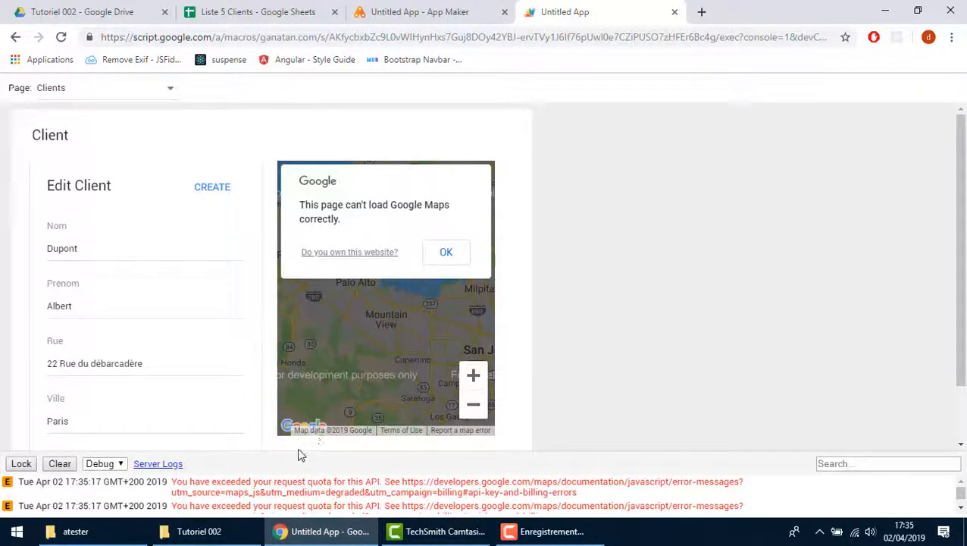
pyautogui.moveTo(298, 453); pyautogui.dragTo(298, 466)
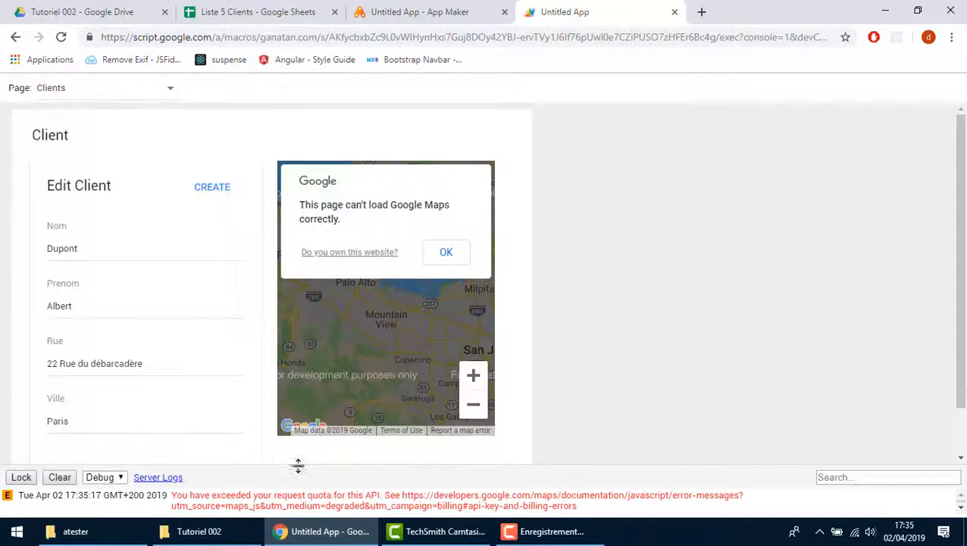
pyautogui.click(675, 12)
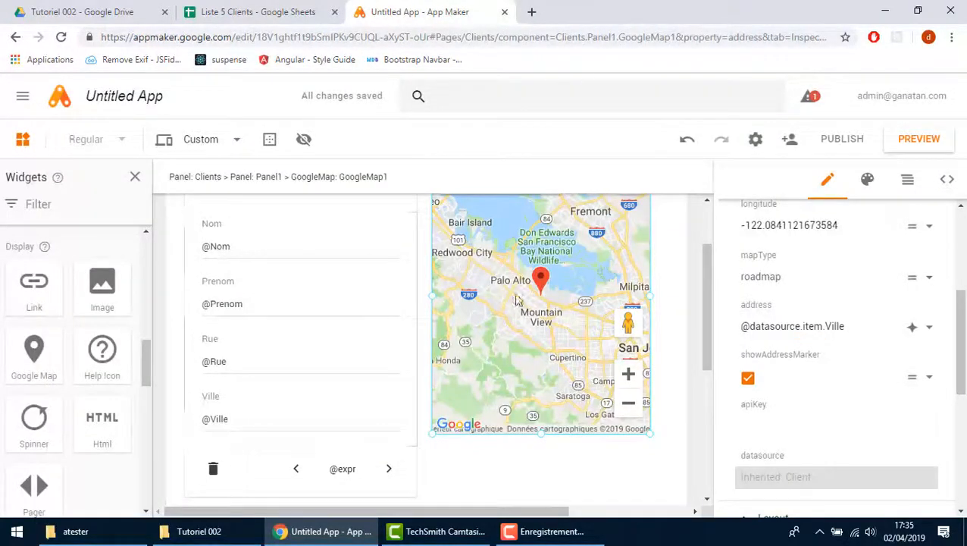
# Step: Open the app's list of problems and go to the property behind the GoogleMap1.apiKey entry
pyautogui.click(812, 106)
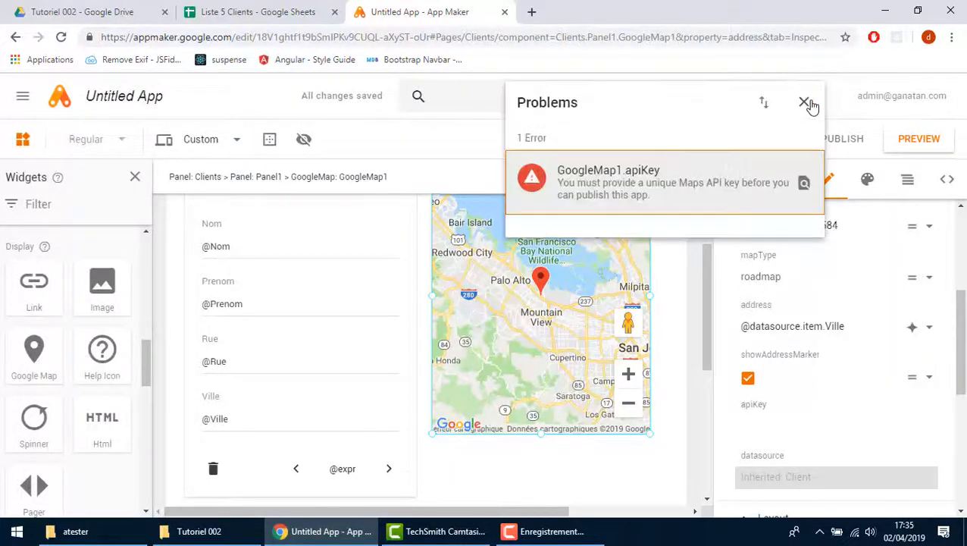
pyautogui.click(629, 195)
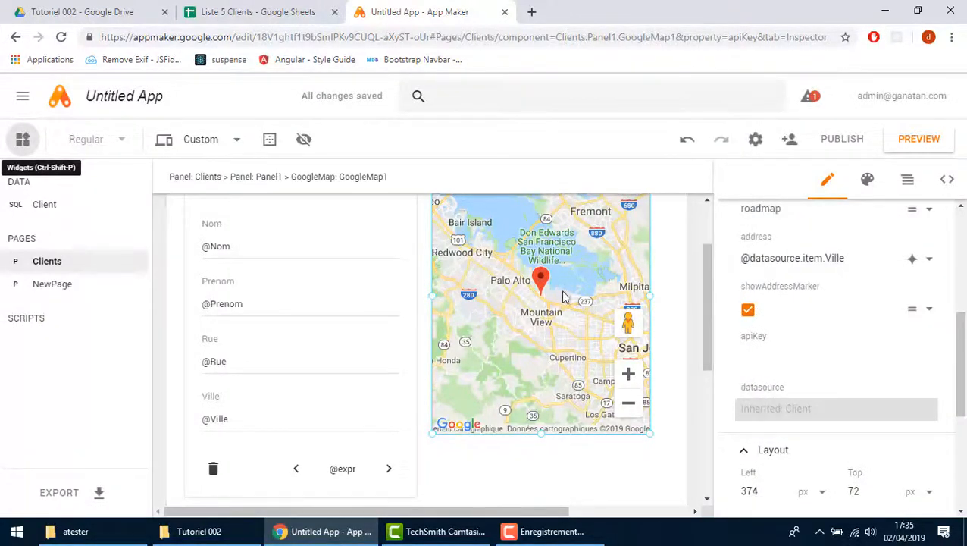
# Step: Search Google for google cloud in a new browser tab and open the Google Cloud Platform console from its site
pyautogui.moveTo(709, 316); pyautogui.dragTo(705, 272)
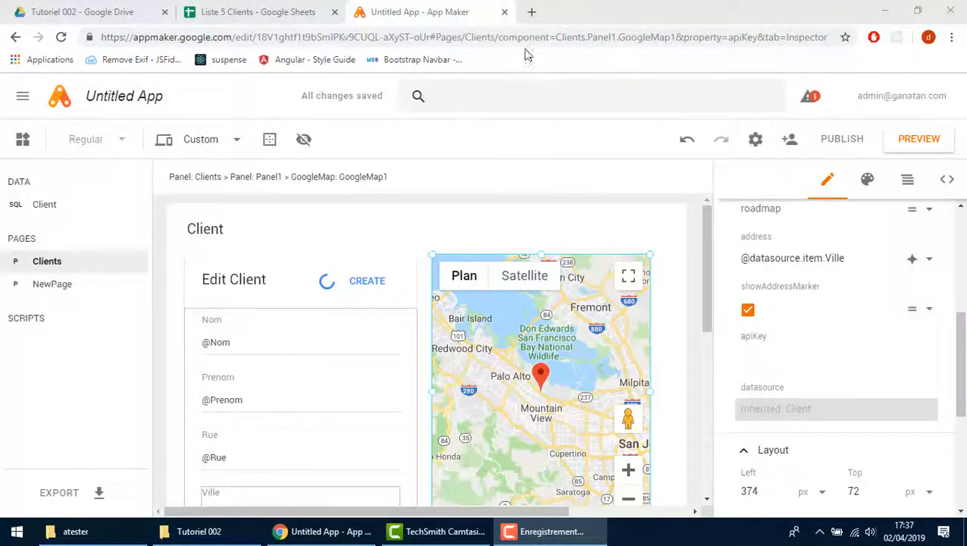
pyautogui.click(533, 14)
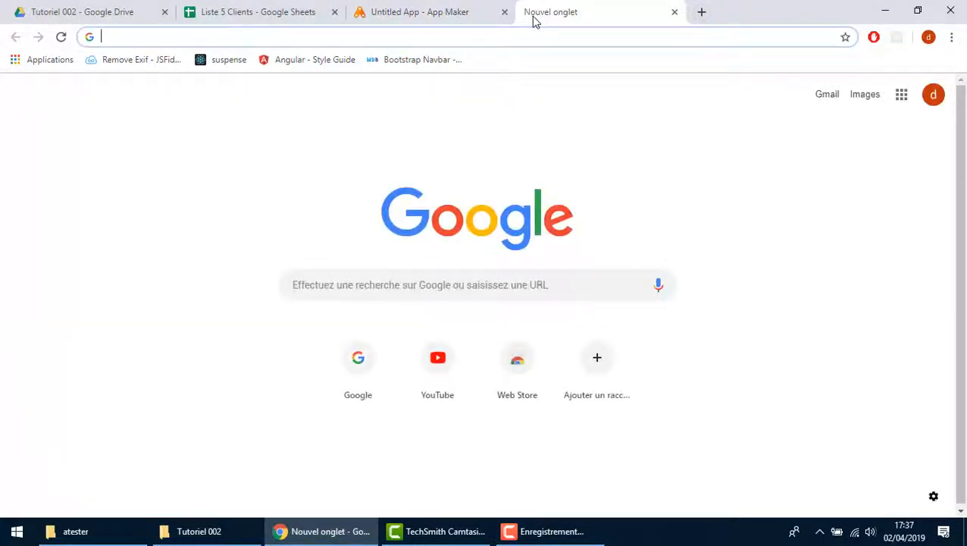
pyautogui.write('google')
pyautogui.press('Return')
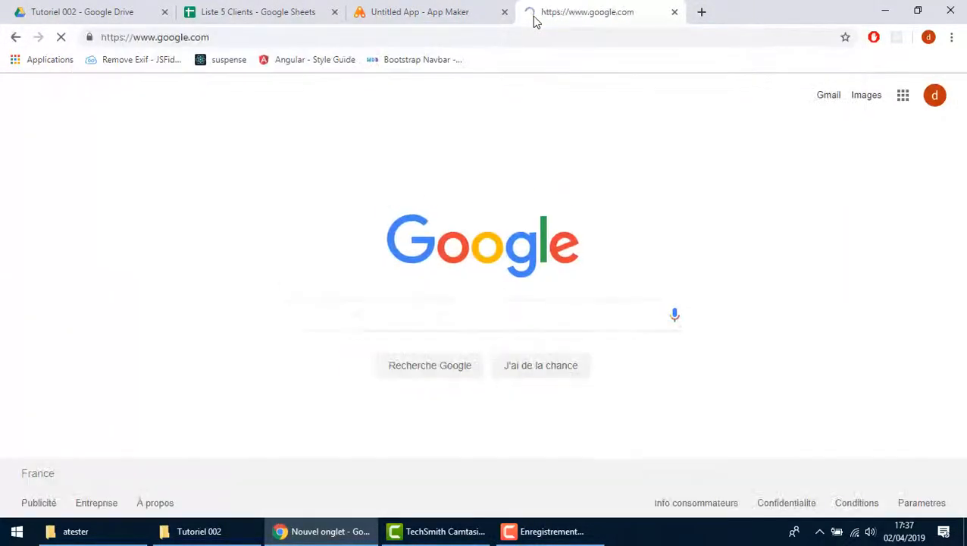
pyautogui.write('google cloud')
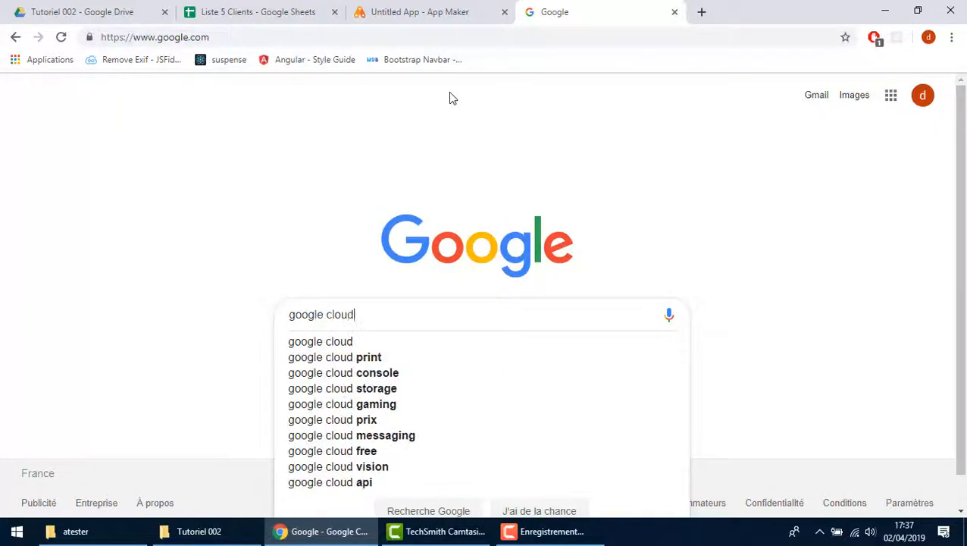
pyautogui.press('Return')
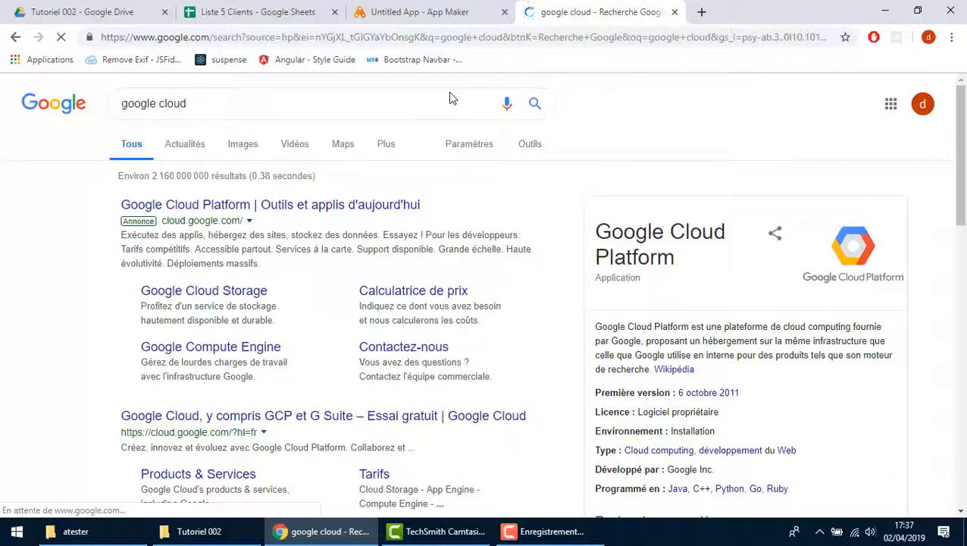
pyautogui.click(250, 209)
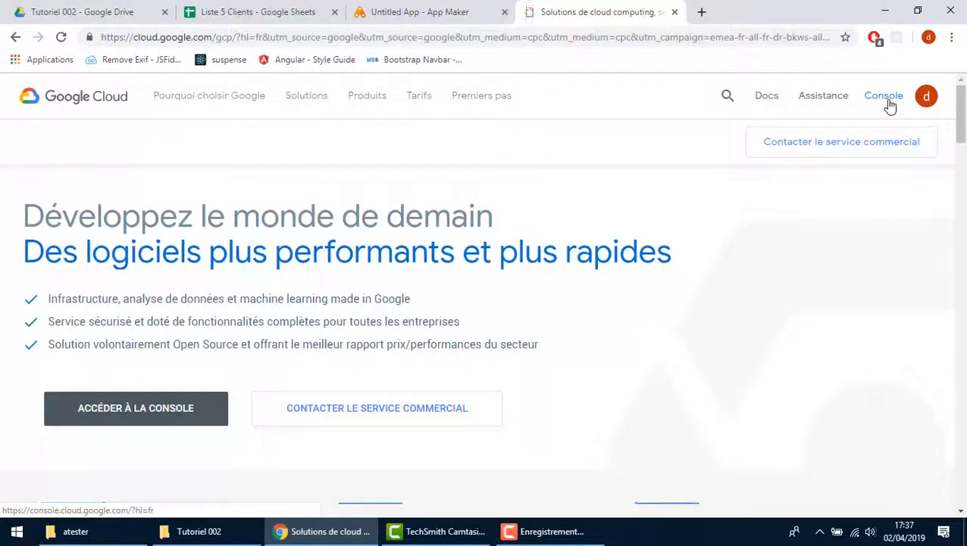
pyautogui.click(887, 98)
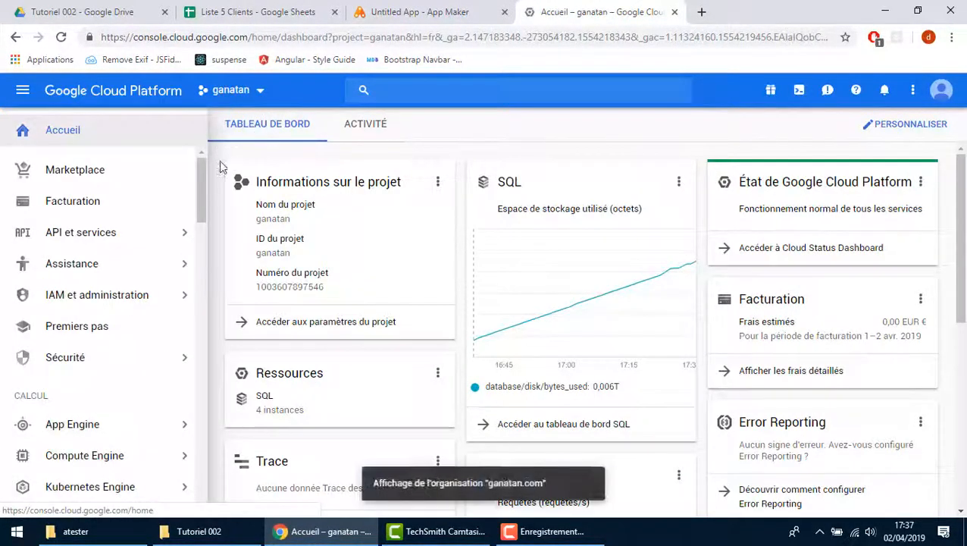
# Step: Find the Maps JavaScript API by searching the console for maps j, and activate it for the ganatan project
pyautogui.click(395, 90)
pyautogui.write('ma')
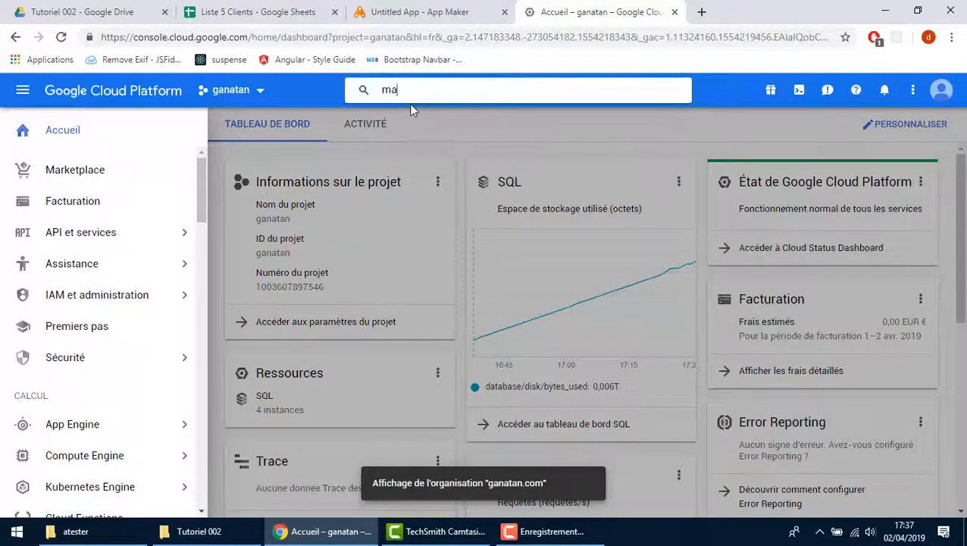
pyautogui.write('ps j')
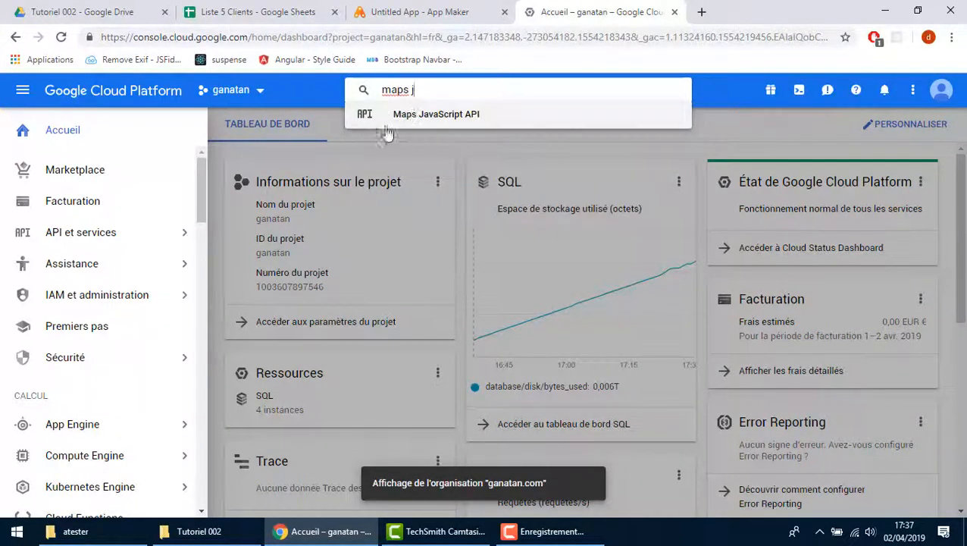
pyautogui.click(423, 118)
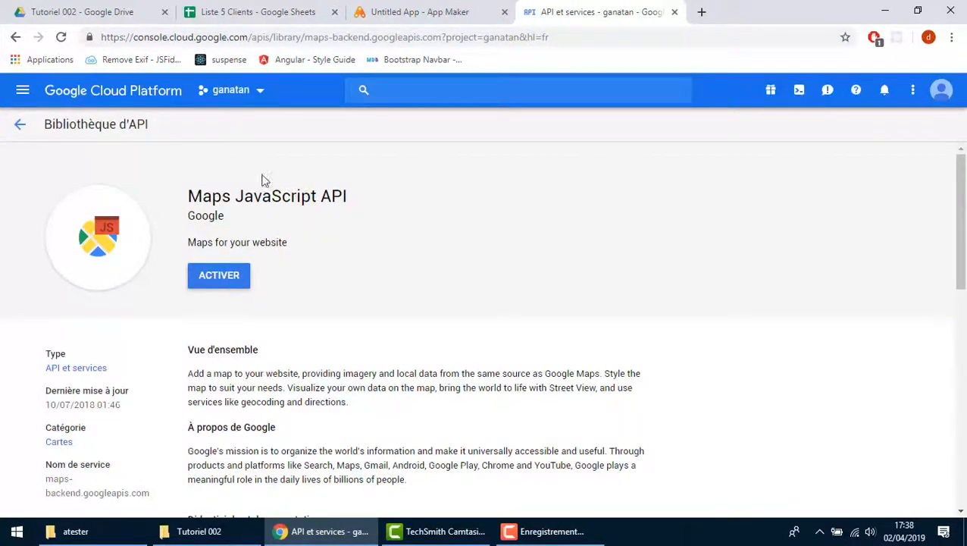
pyautogui.tripleClick(222, 196)
pyautogui.click(227, 277)
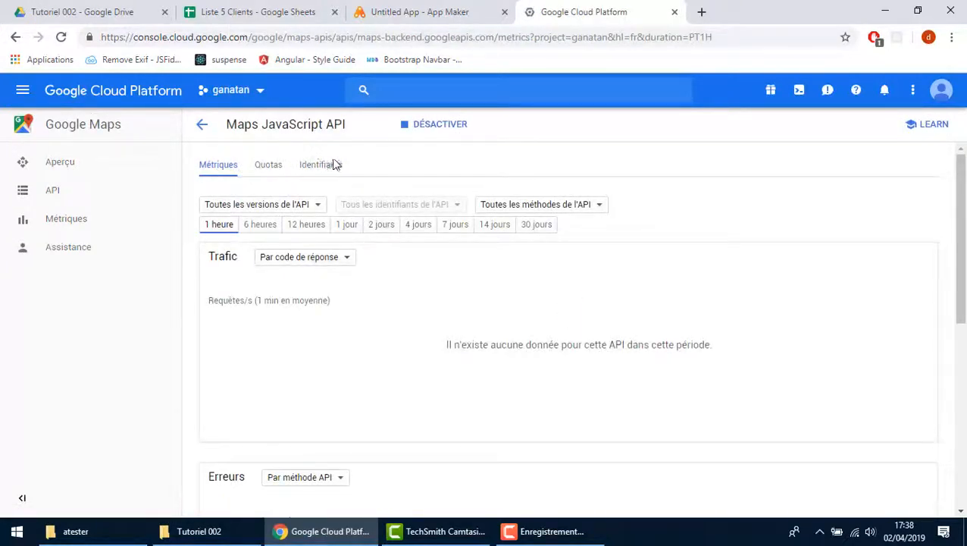
# Step: Create an API key in the Maps JavaScript API's credentials, select the generated key, and close its dialog
pyautogui.click(331, 167)
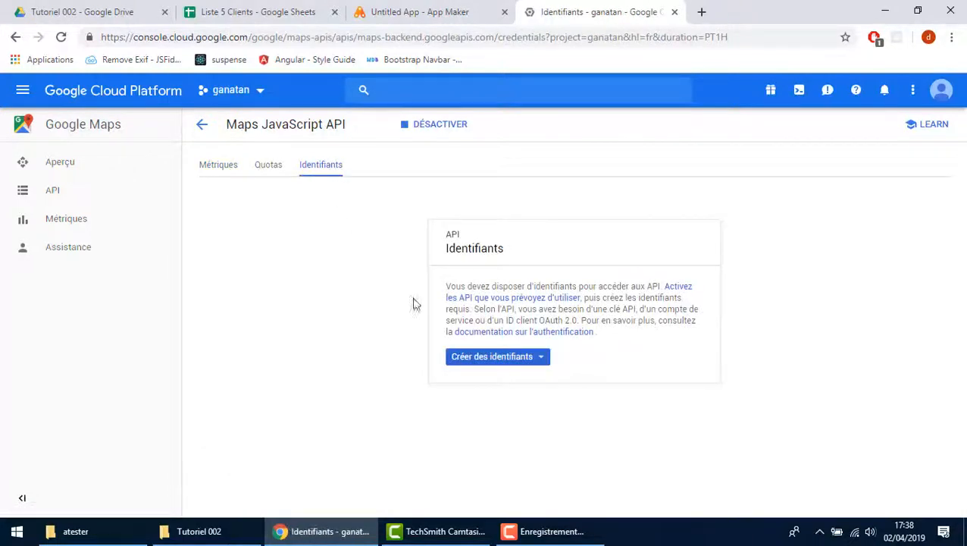
pyautogui.click(510, 357)
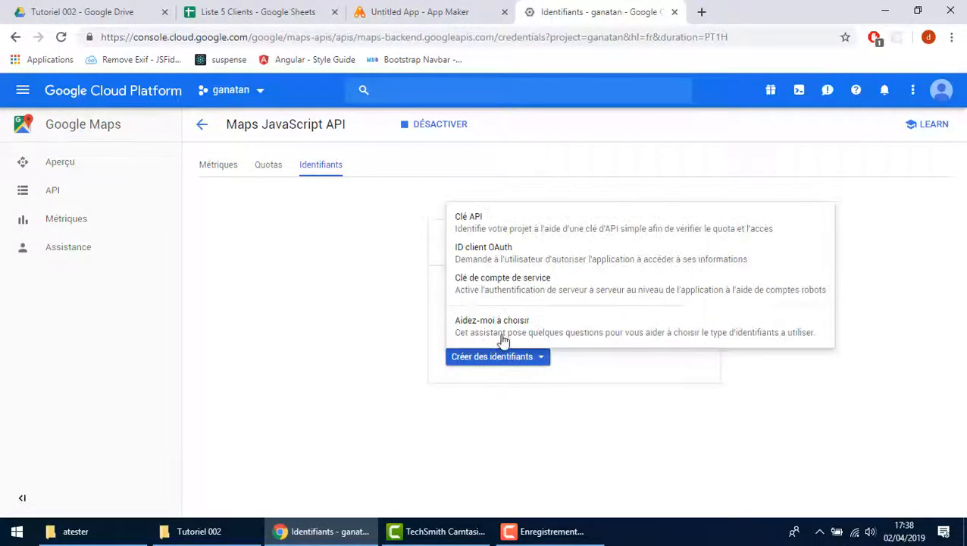
pyautogui.click(483, 220)
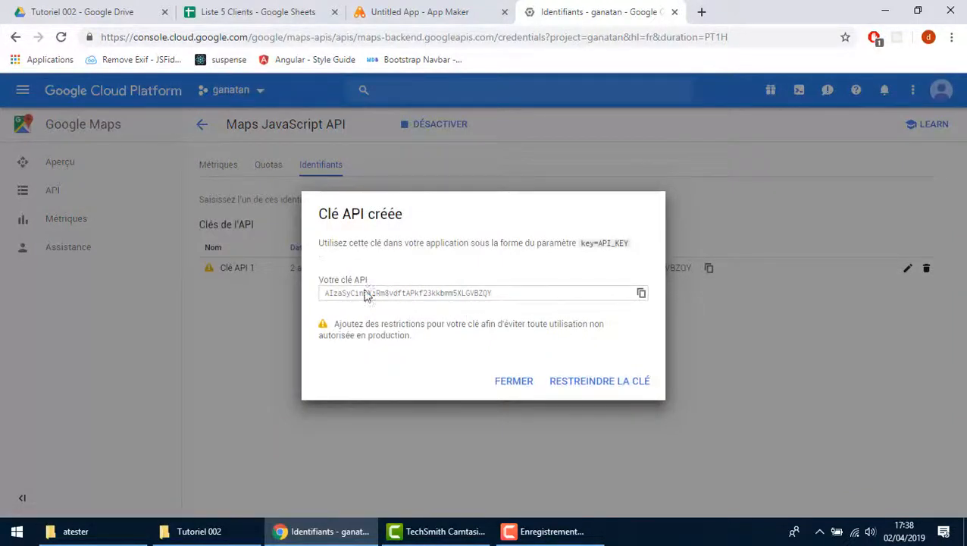
pyautogui.moveTo(501, 293); pyautogui.dragTo(347, 297)
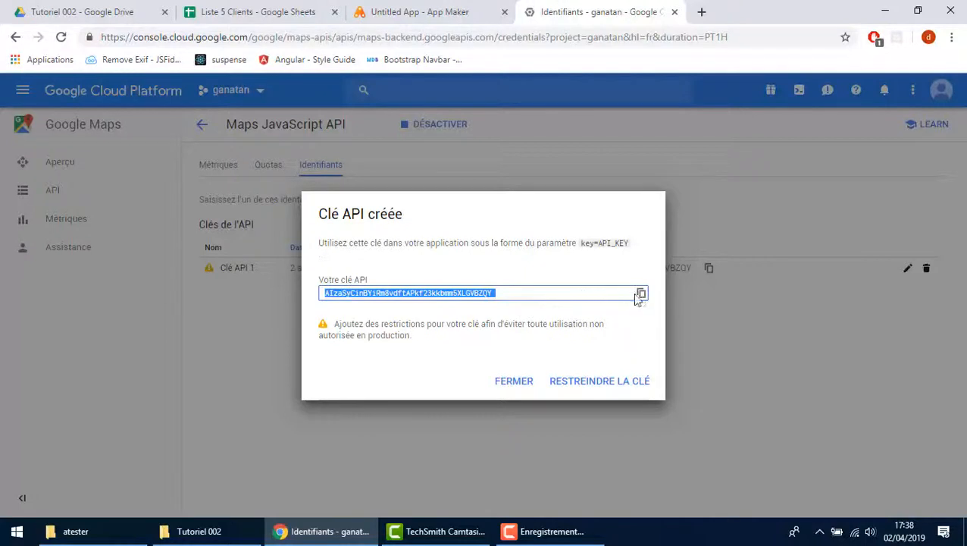
pyautogui.click(518, 386)
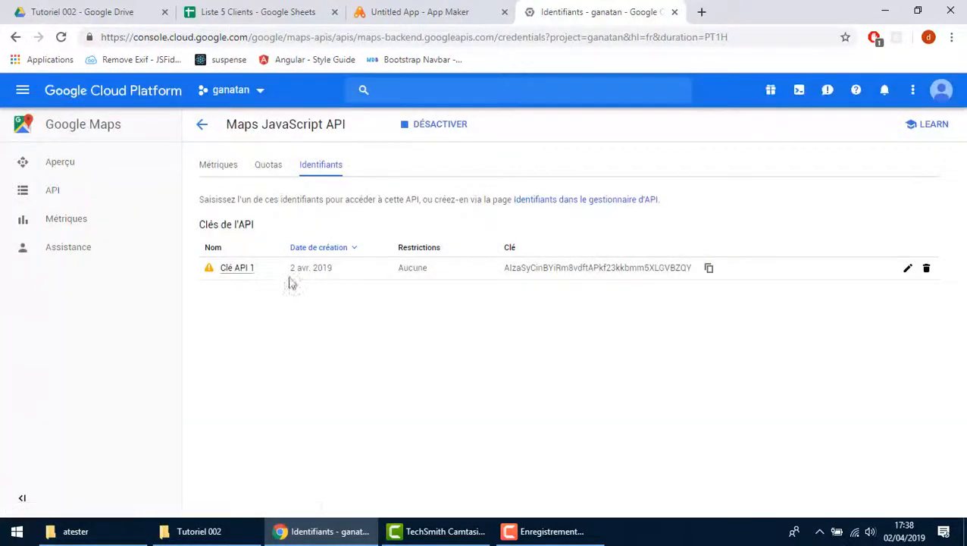
# Step: Rename the new API key as google maps api and save it
pyautogui.click(238, 269)
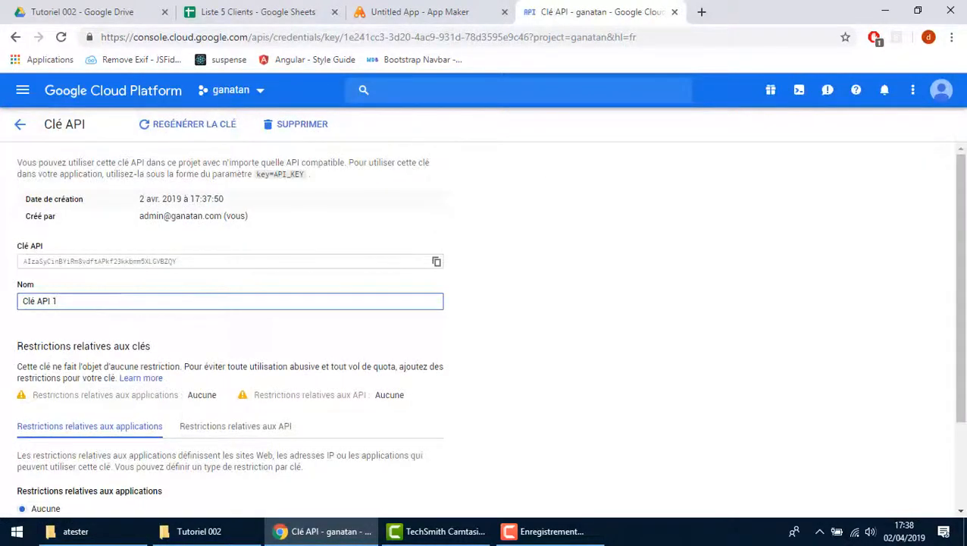
pyautogui.hotkey('ctrl', 'a')
pyautogui.write('google')
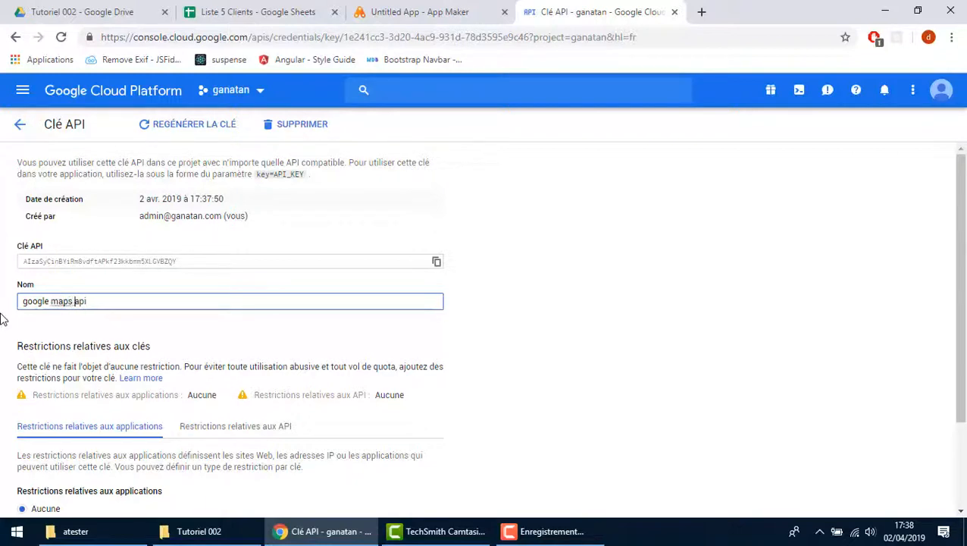
pyautogui.scroll(-3, 323, 330)
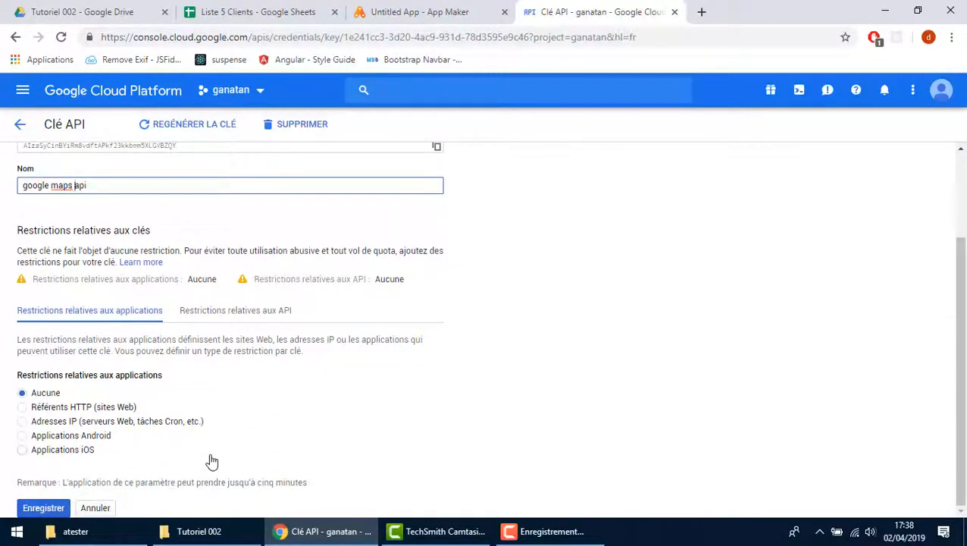
pyautogui.click(46, 508)
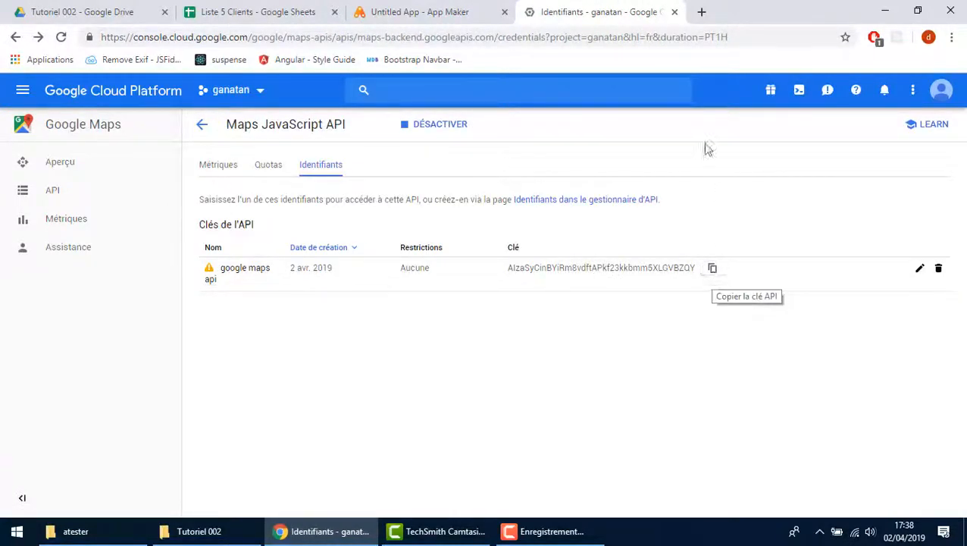
# Step: Switch back to App Maker and paste the API key into the Google Map's apiKey property
pyautogui.click(442, 17)
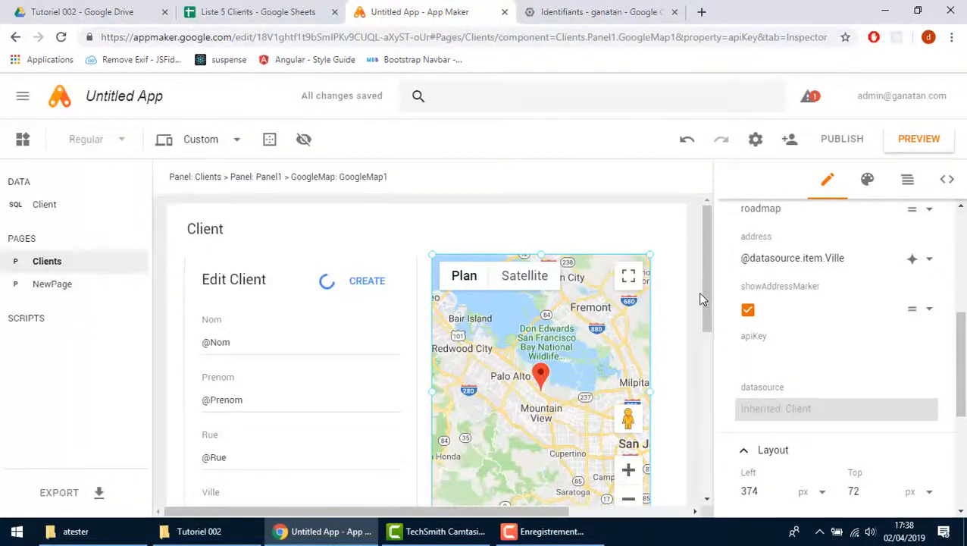
pyautogui.scroll(-1, 667, 318)
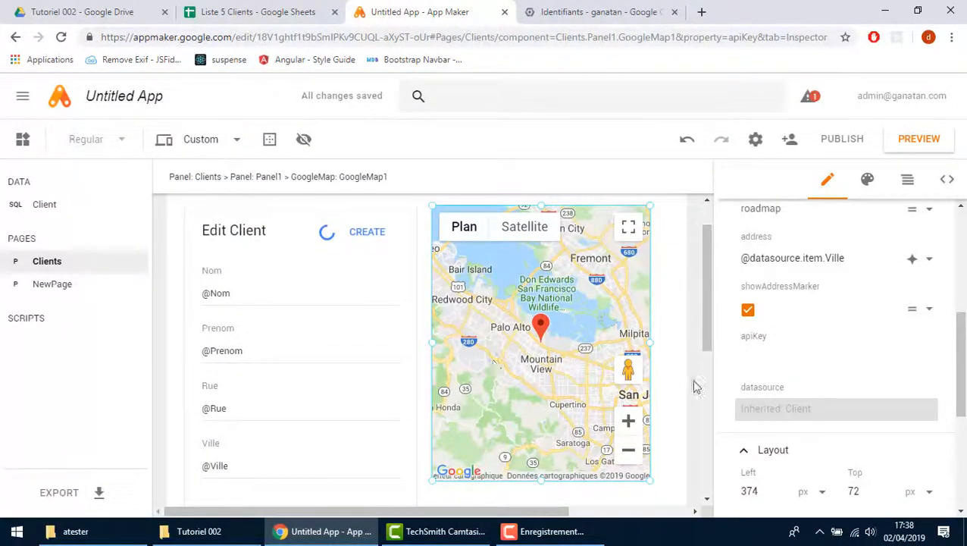
pyautogui.click(763, 358)
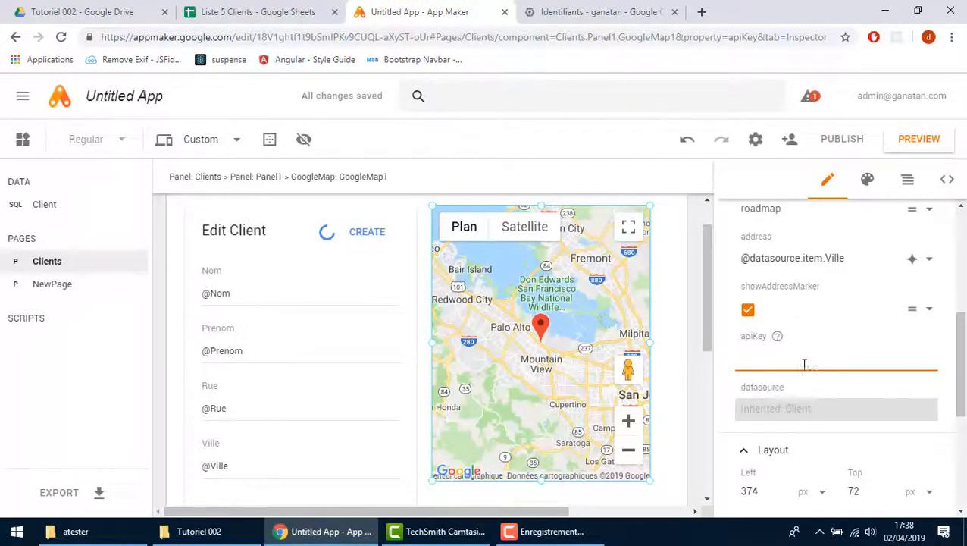
pyautogui.rightClick(768, 365)
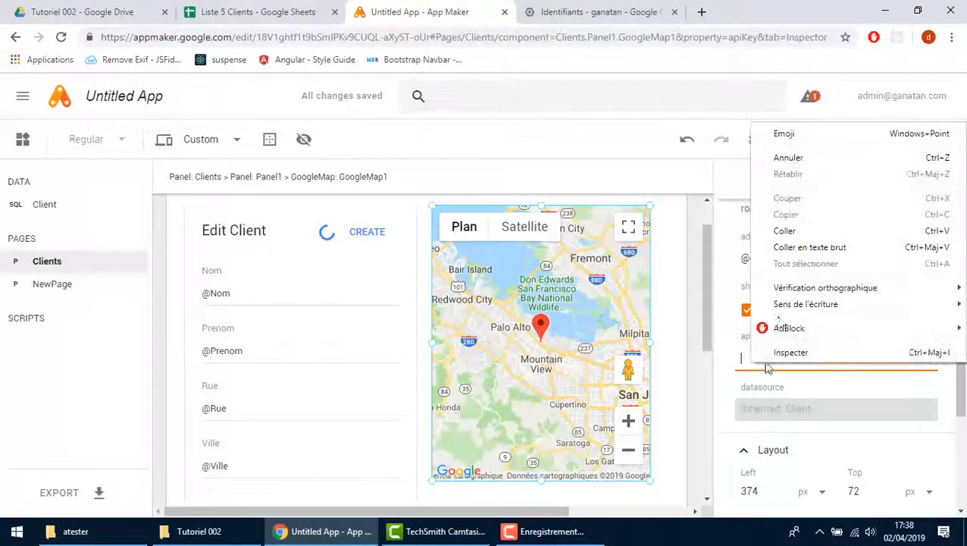
pyautogui.click(790, 228)
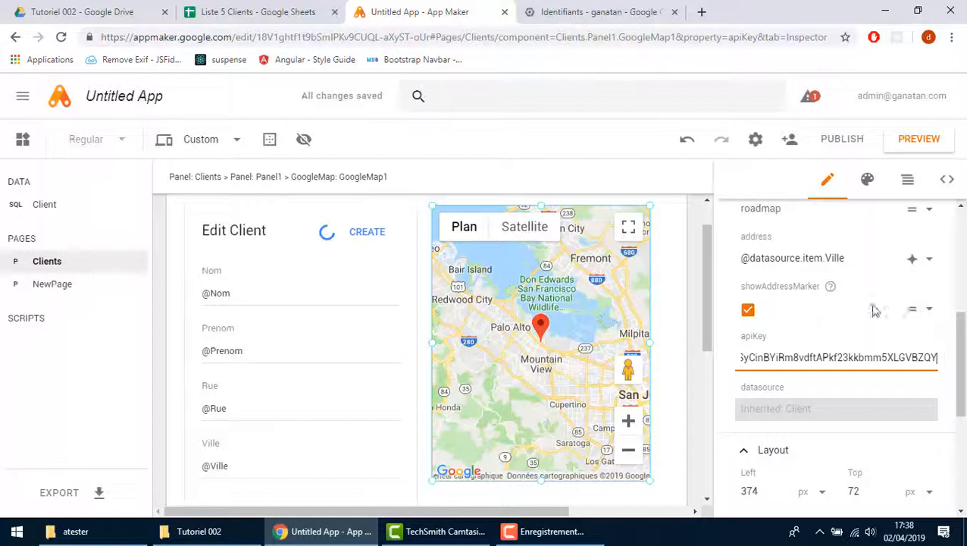
pyautogui.click(884, 323)
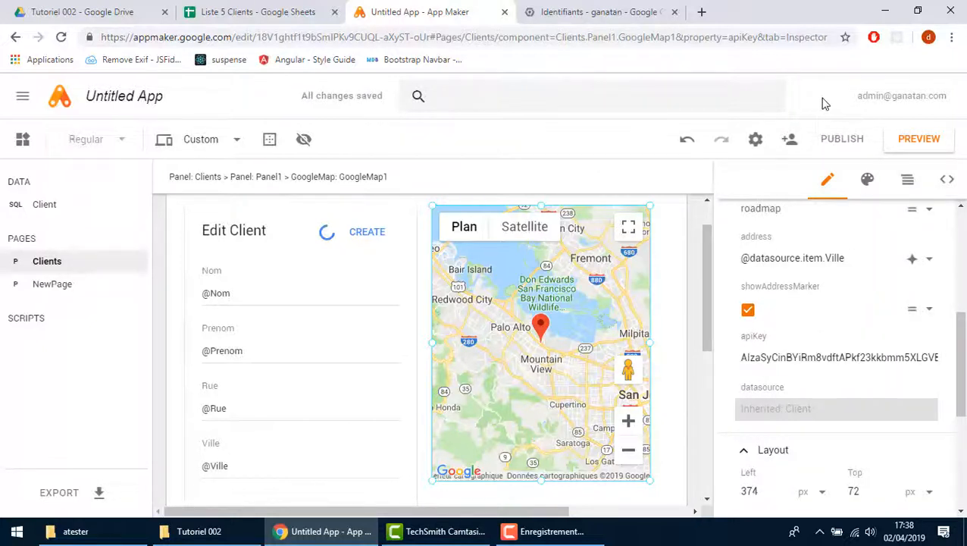
# Step: Clear the Google Map's apiKey property and paste the API key into it again
pyautogui.click(791, 356)
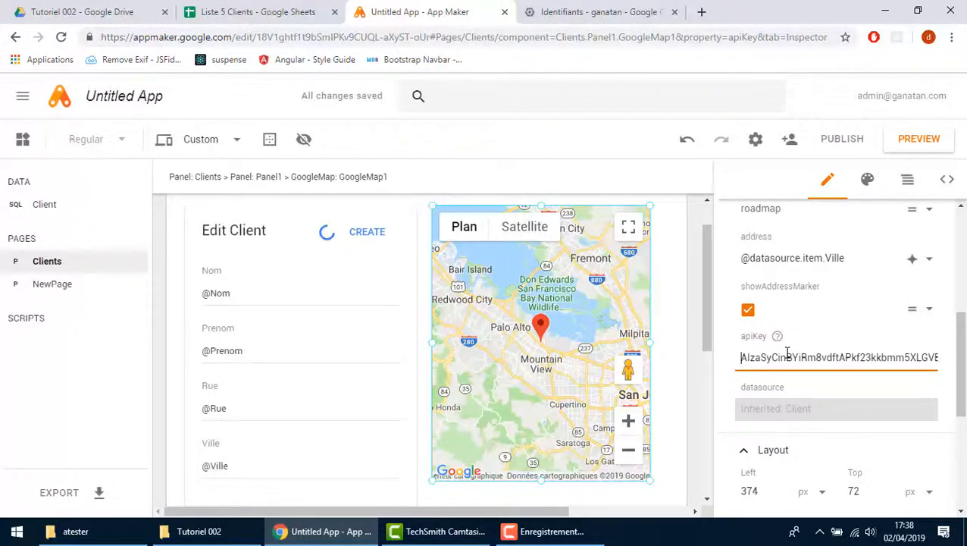
pyautogui.hotkey('ctrl', 'a')
pyautogui.press('BackSpace')
pyautogui.click(860, 310)
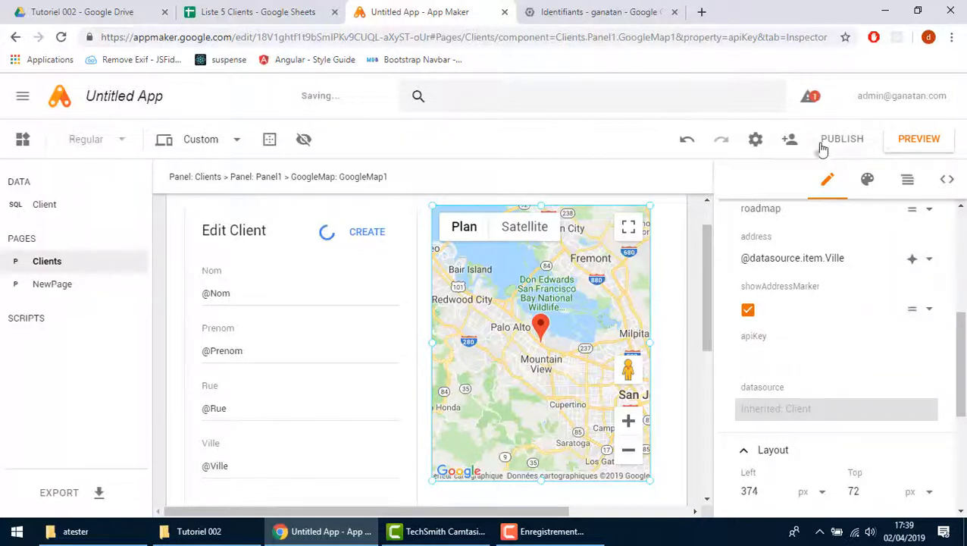
pyautogui.click(776, 364)
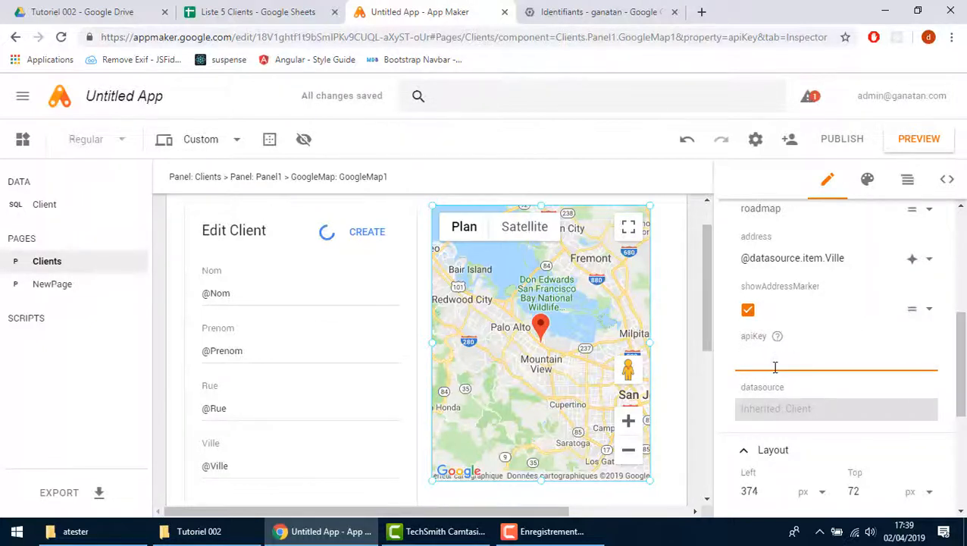
pyautogui.hotkey('ctrl', 'v')
pyautogui.click(855, 310)
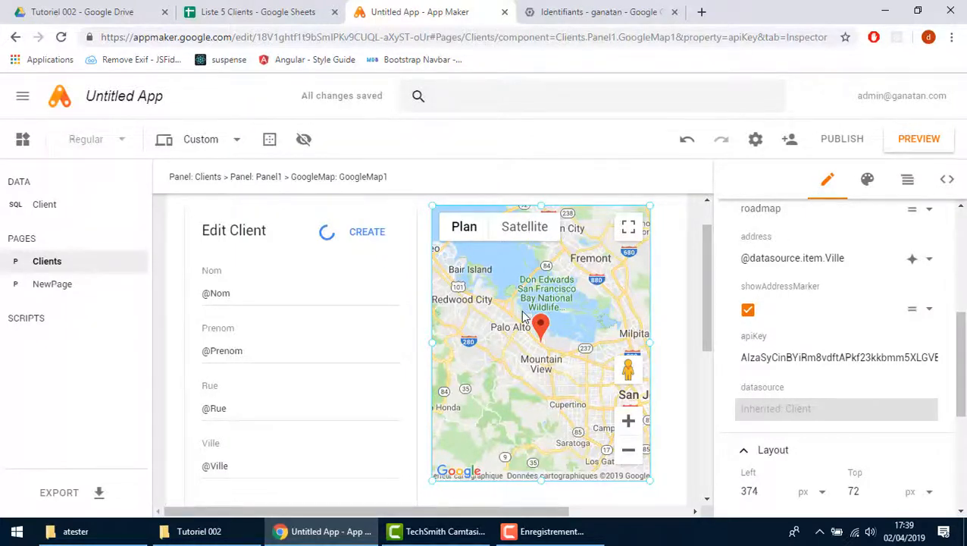
# Step: Preview the app, go to the second client record to check the map against its city, and close the preview
pyautogui.click(921, 141)
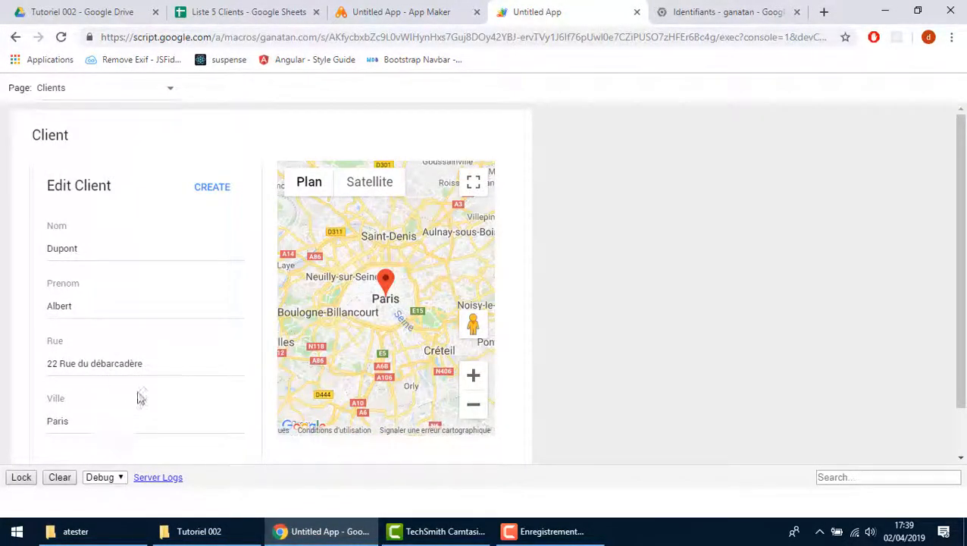
pyautogui.moveTo(236, 465); pyautogui.dragTo(238, 502)
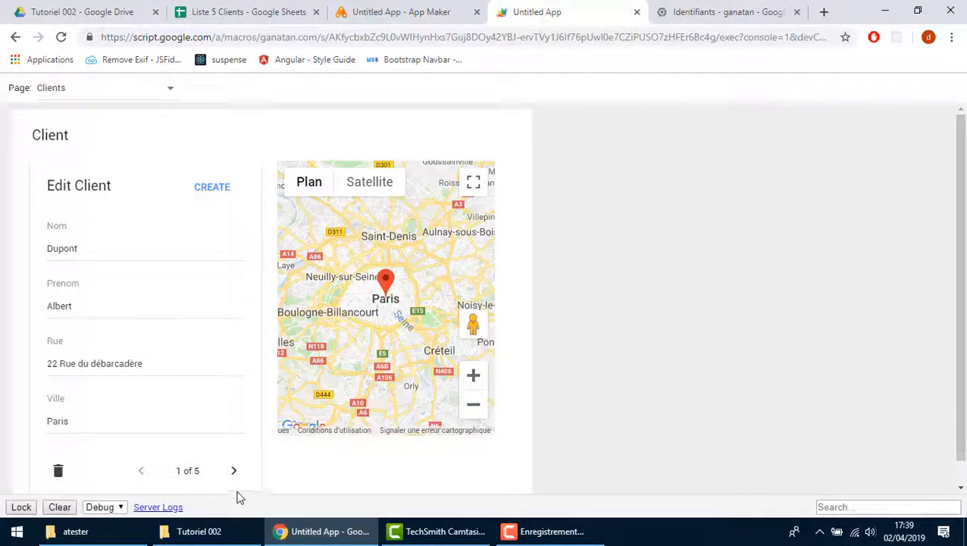
pyautogui.click(125, 419)
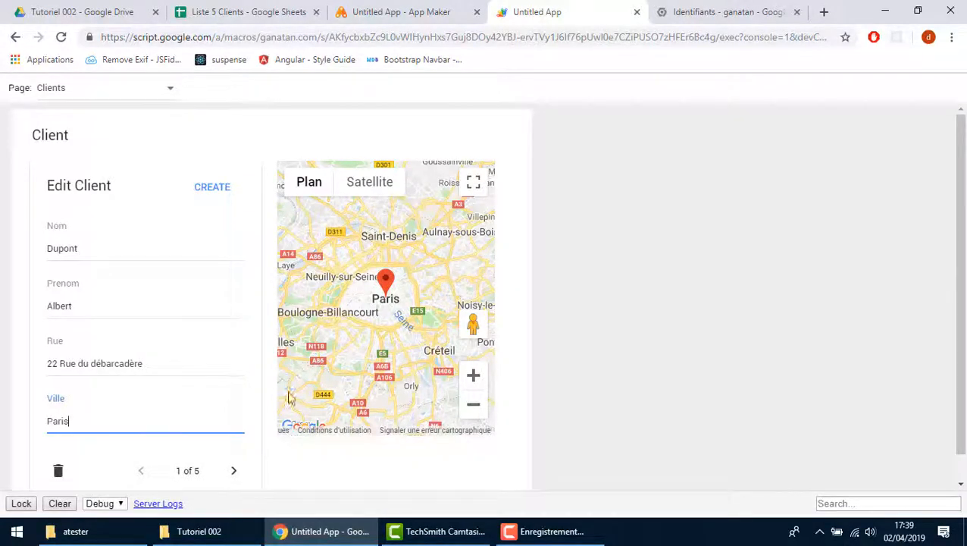
pyautogui.click(234, 474)
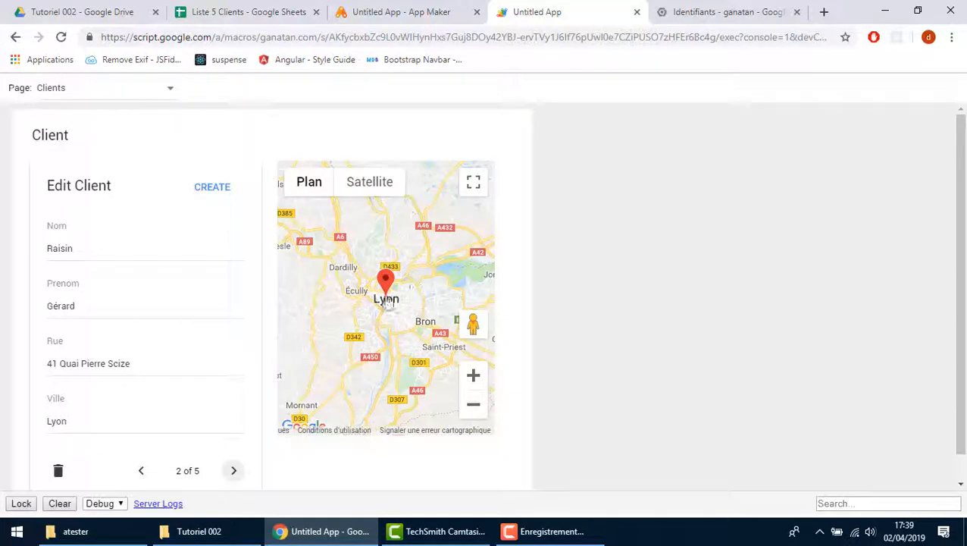
pyautogui.click(637, 12)
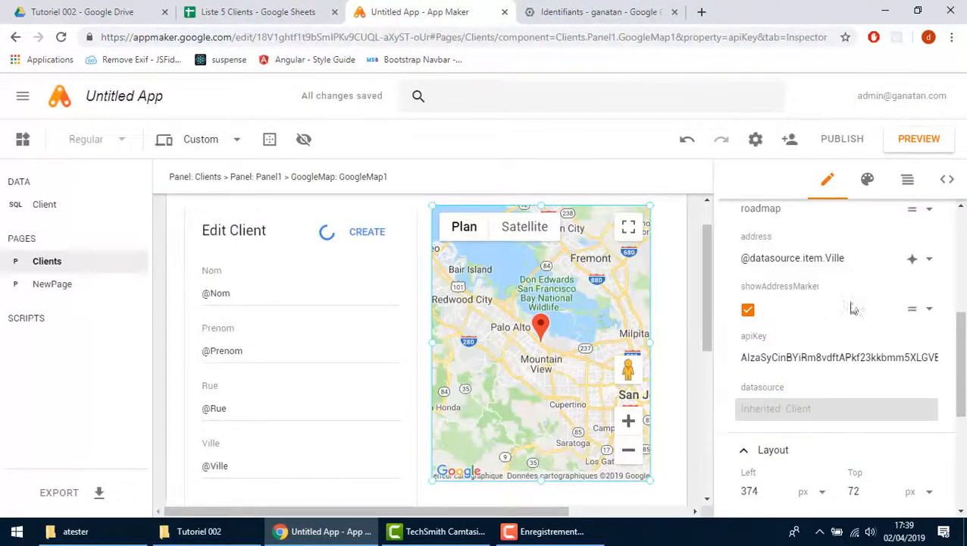
pyautogui.scroll(2, 961, 322)
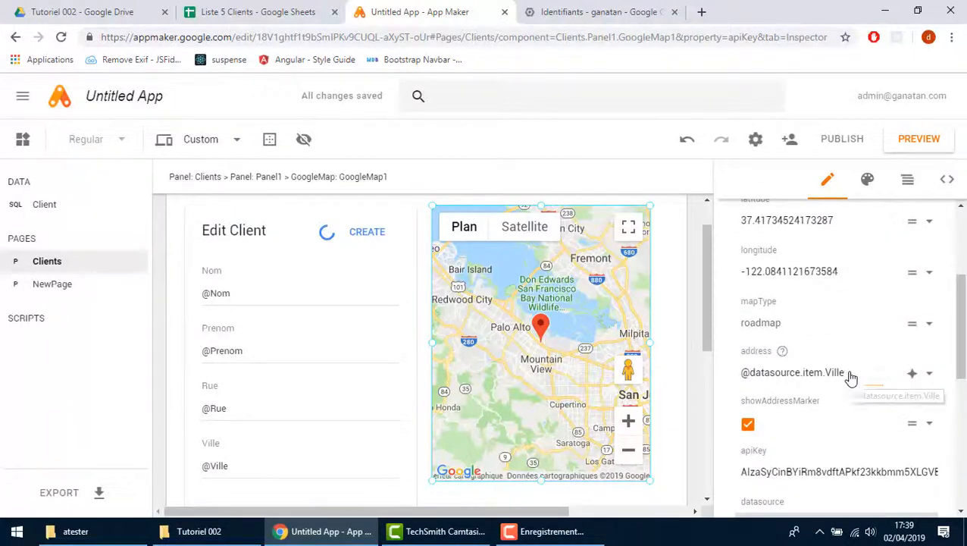
pyautogui.click(856, 379)
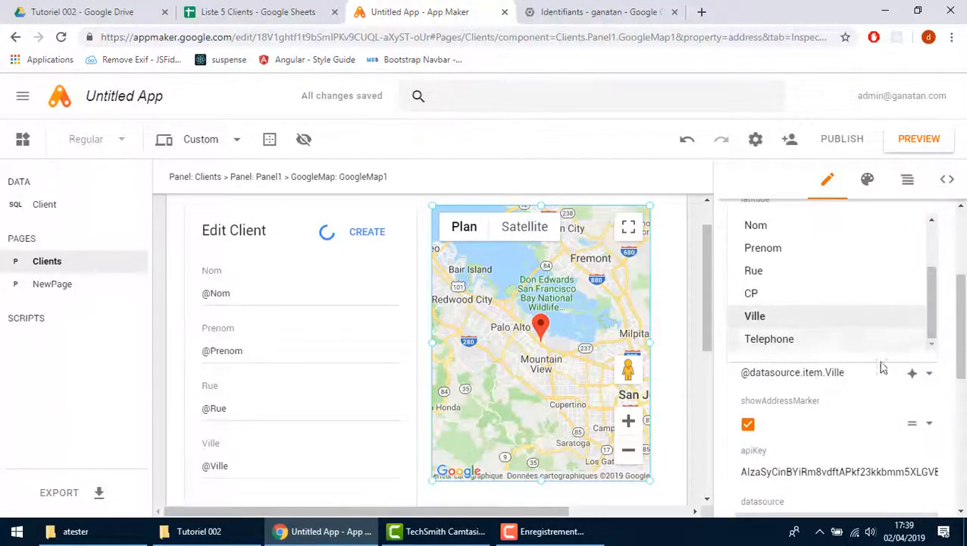
pyautogui.moveTo(935, 307); pyautogui.dragTo(932, 253)
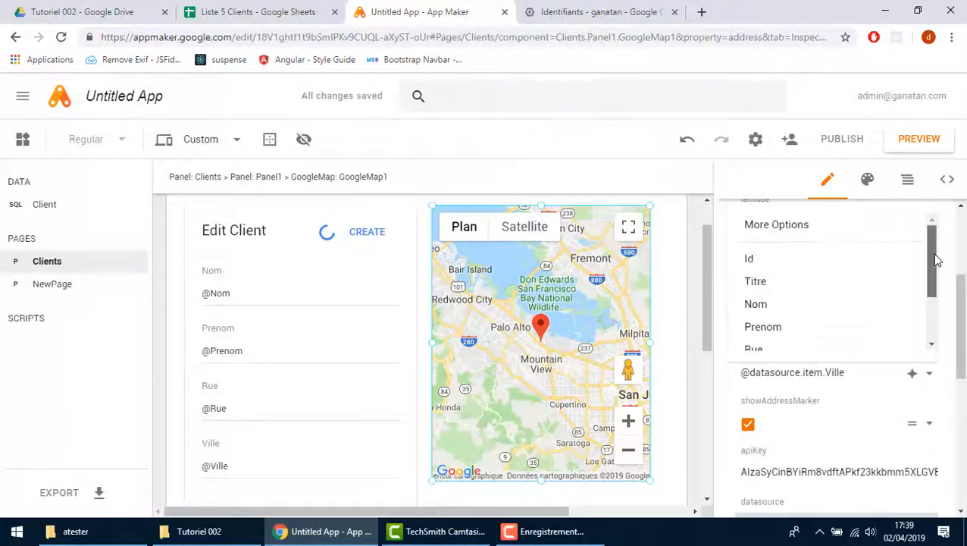
pyautogui.click(793, 229)
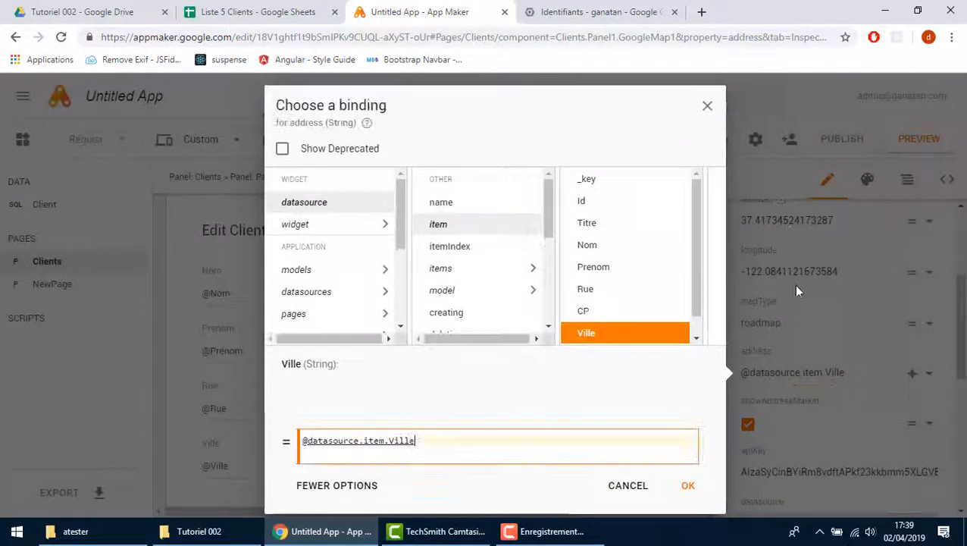
pyautogui.tripleClick(438, 436)
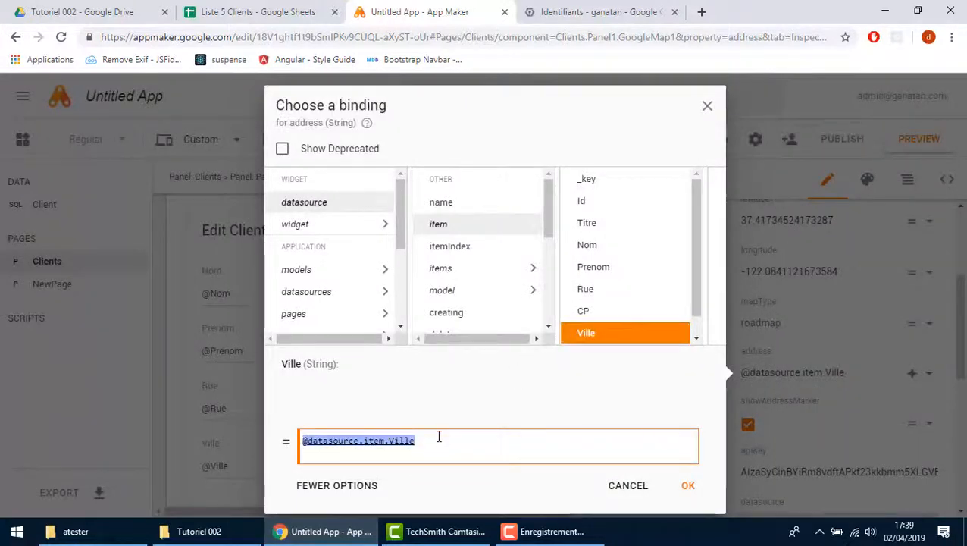
pyautogui.click(582, 296)
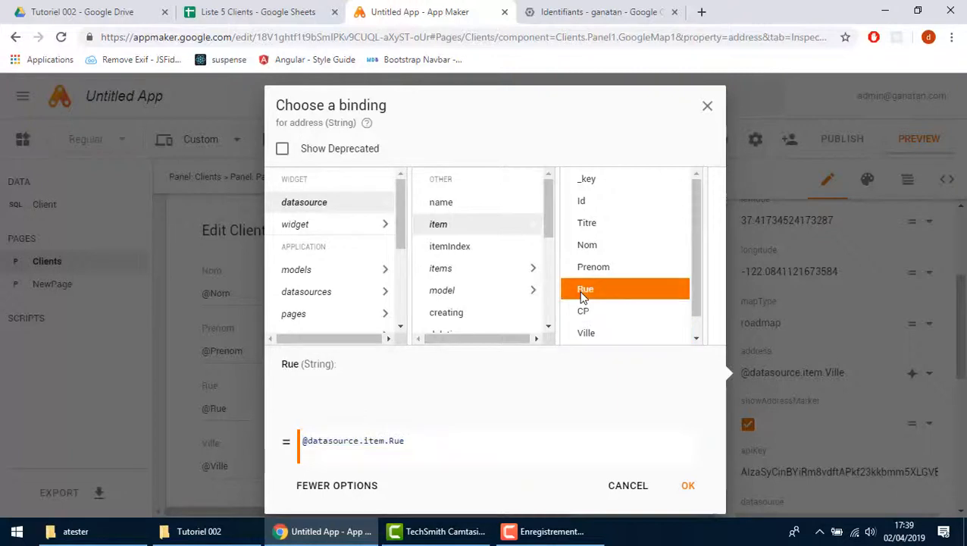
pyautogui.click(437, 447)
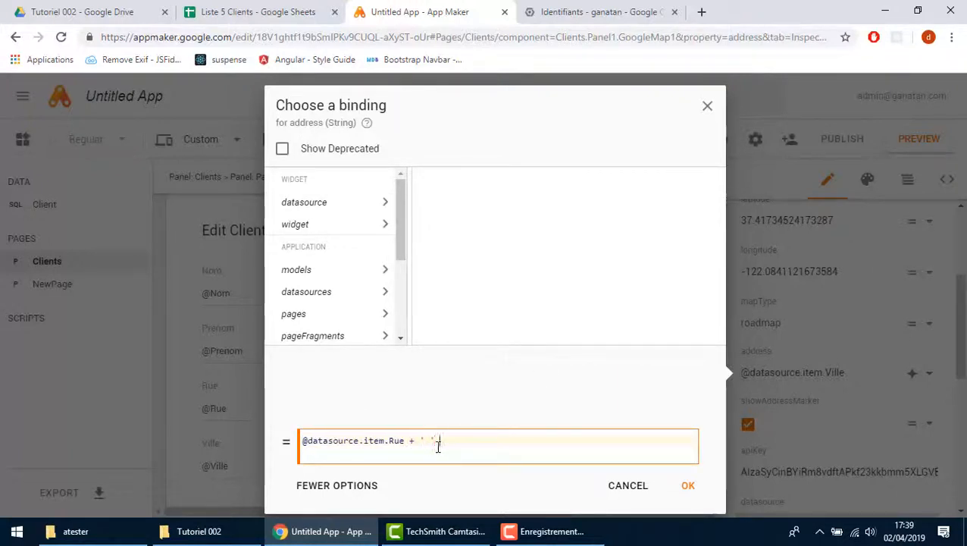
pyautogui.write("+ ' ' +")
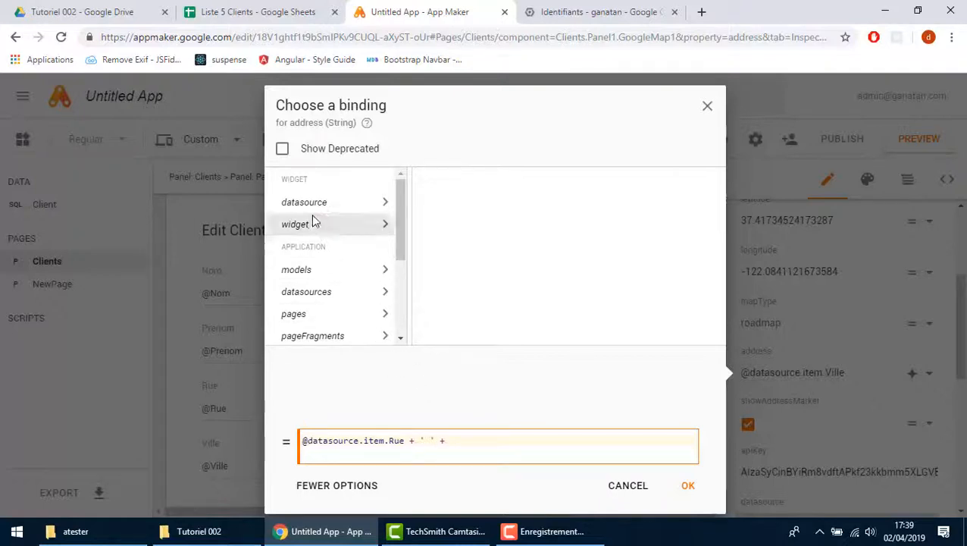
pyautogui.click(307, 202)
pyautogui.click(455, 270)
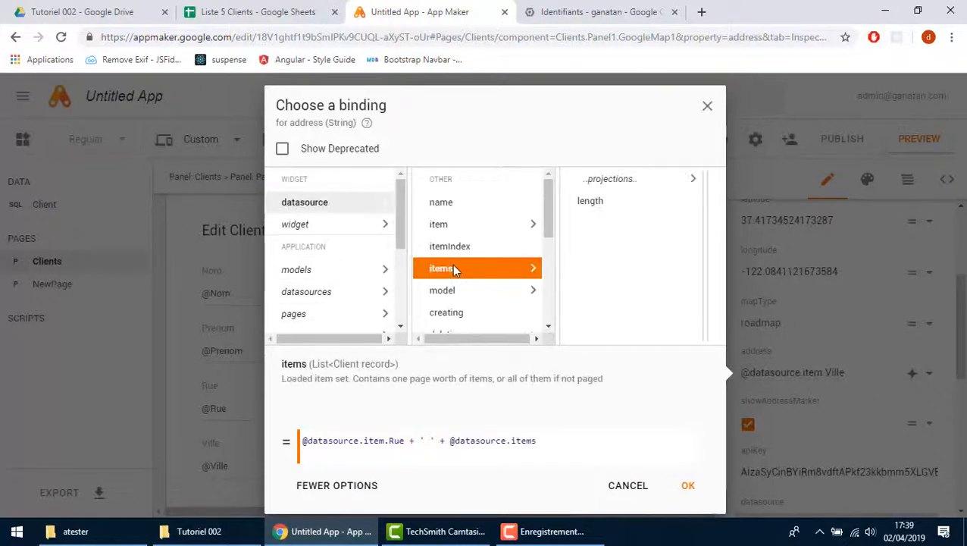
pyautogui.click(444, 225)
pyautogui.click(602, 339)
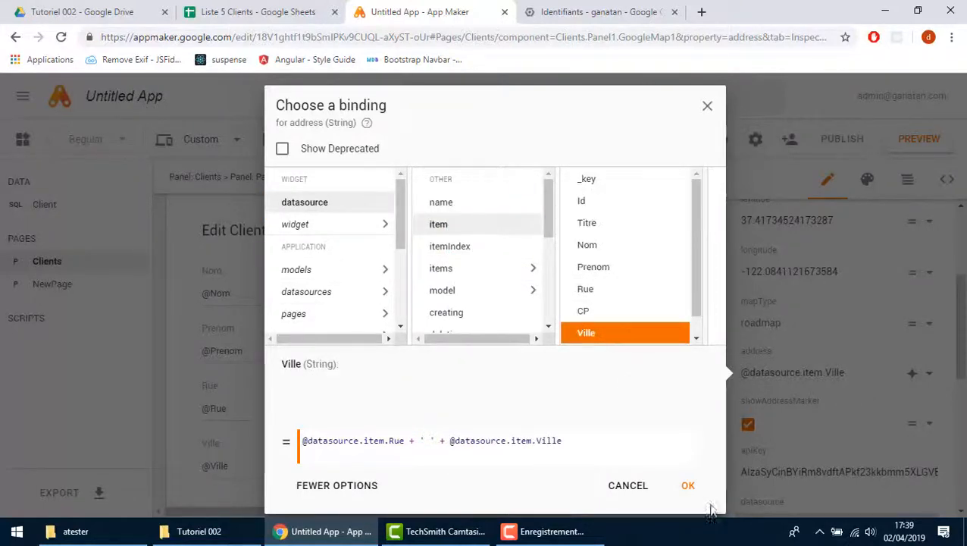
pyautogui.click(688, 488)
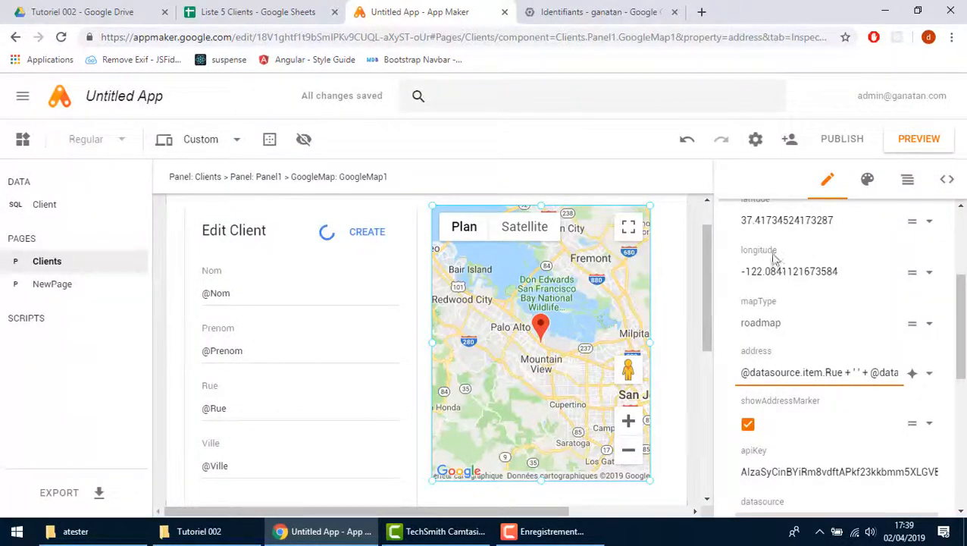
# Step: Preview the app and zoom in on the map to check the first client's street address
pyautogui.click(917, 144)
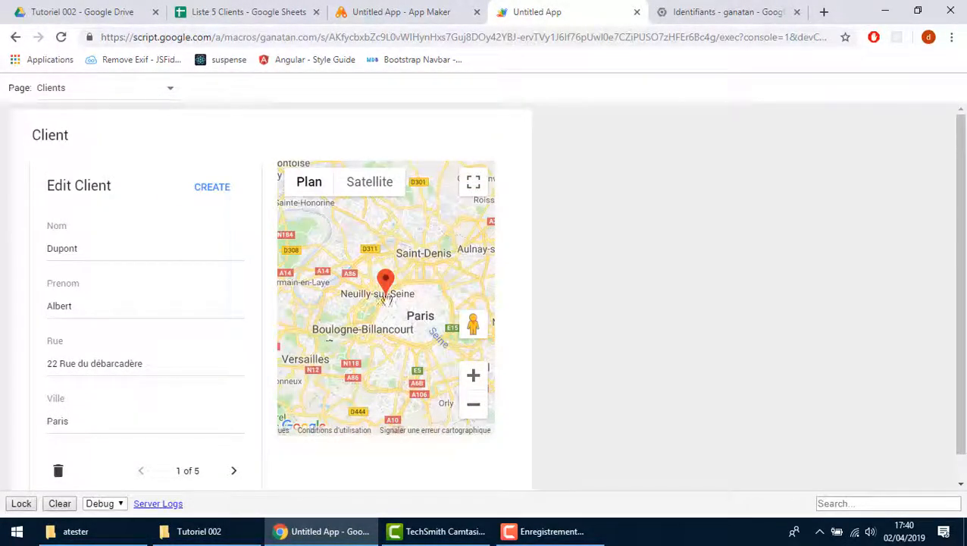
pyautogui.click(473, 376)
pyautogui.click(473, 376)
pyautogui.click(473, 376)
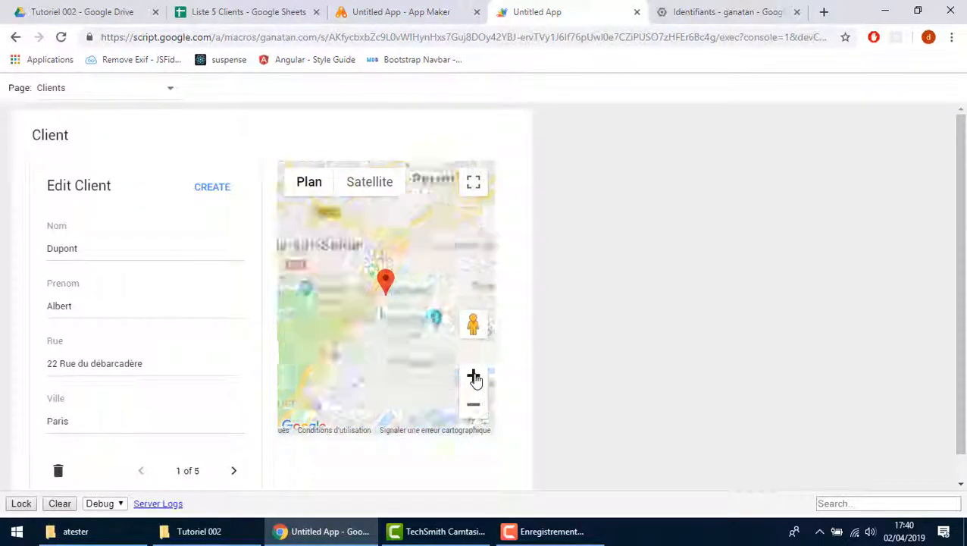
pyautogui.click(474, 376)
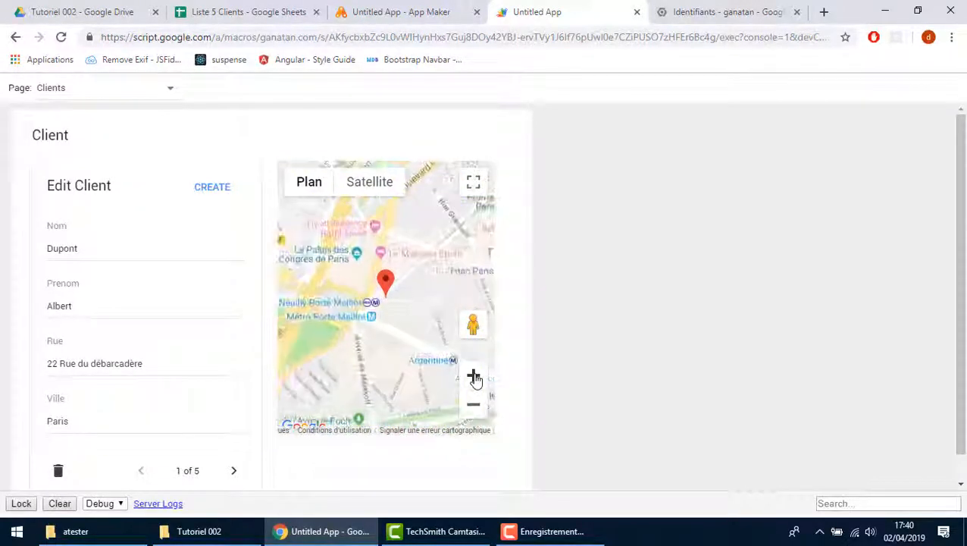
# Step: Browse to the fourth client record, zoom in on the map to check its street address, and close the preview
pyautogui.click(233, 472)
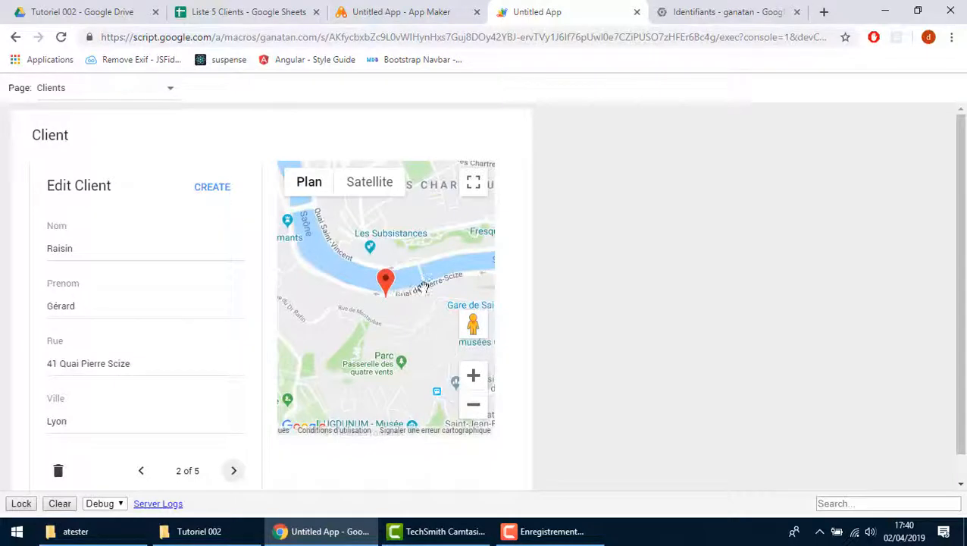
pyautogui.click(233, 472)
pyautogui.click(233, 472)
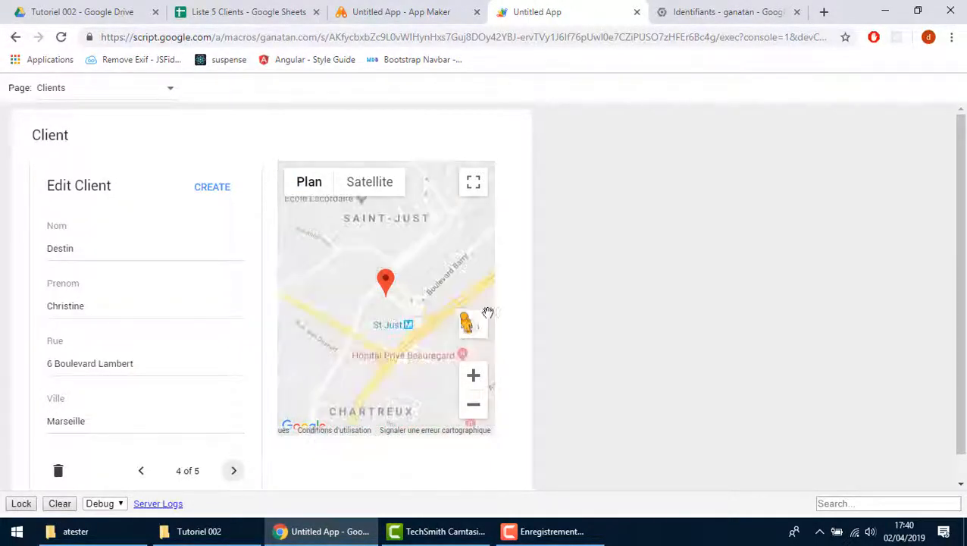
pyautogui.click(474, 374)
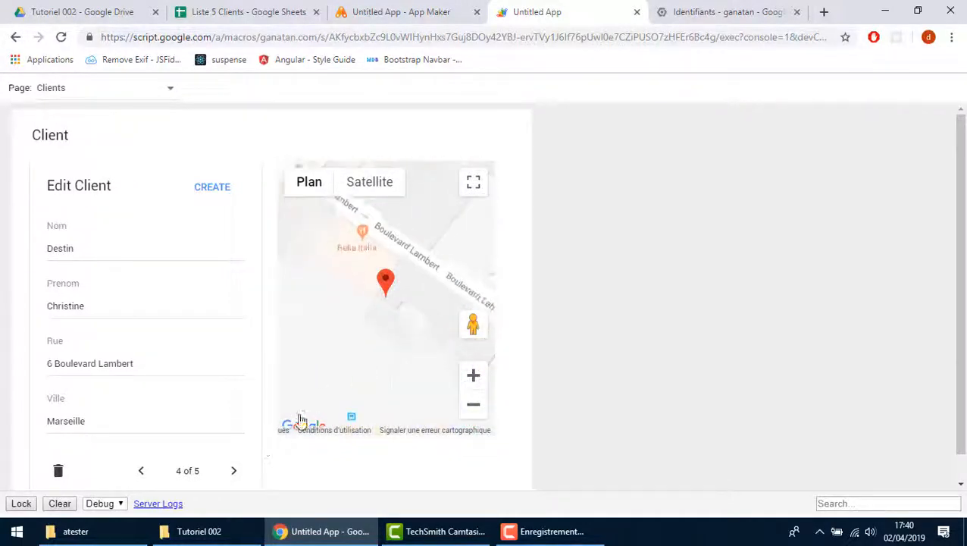
pyautogui.click(634, 12)
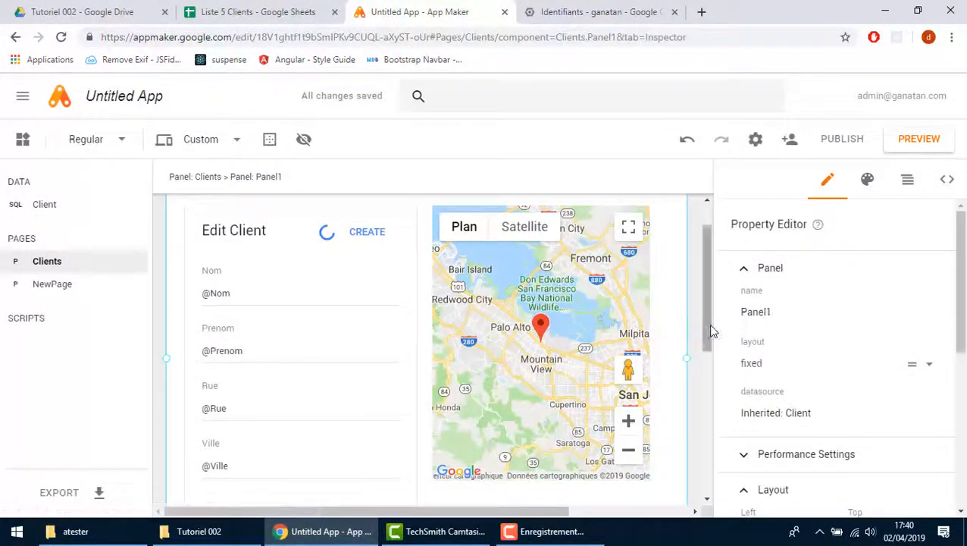
pyautogui.moveTo(710, 326); pyautogui.dragTo(711, 289)
pyautogui.click(297, 269)
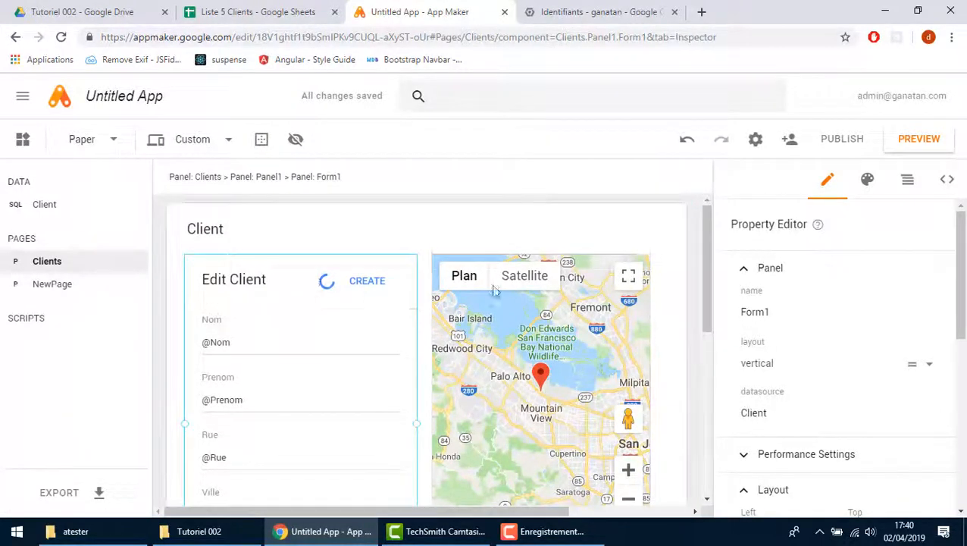
pyautogui.click(519, 336)
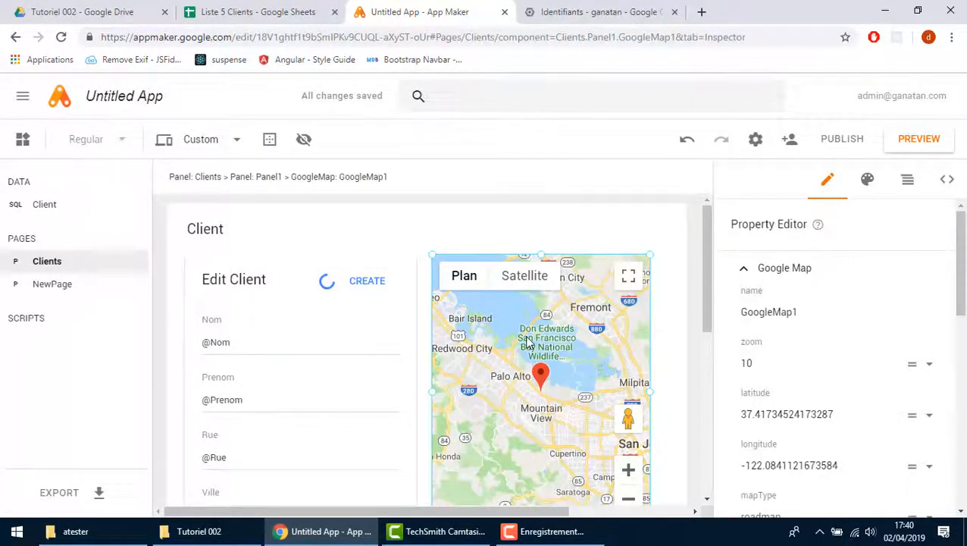
pyautogui.click(569, 12)
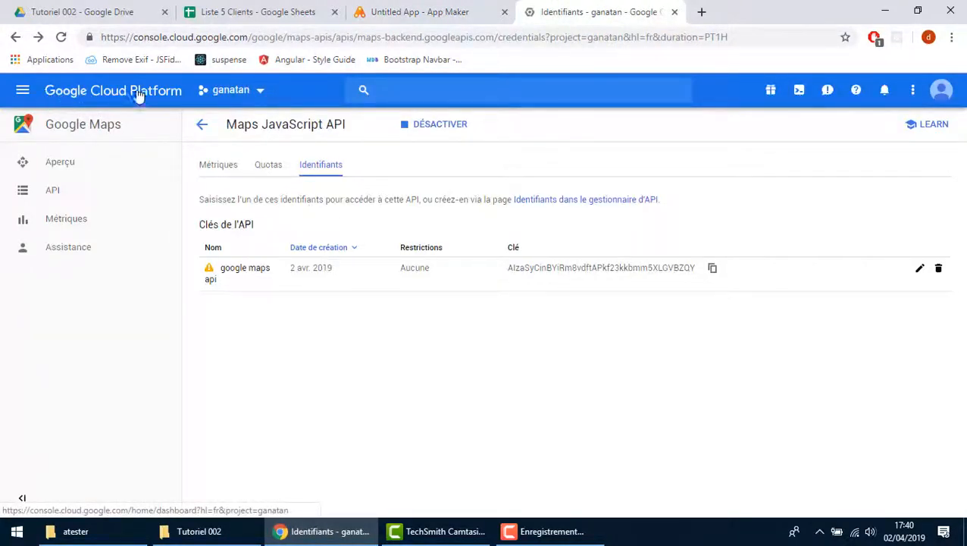
pyautogui.click(430, 12)
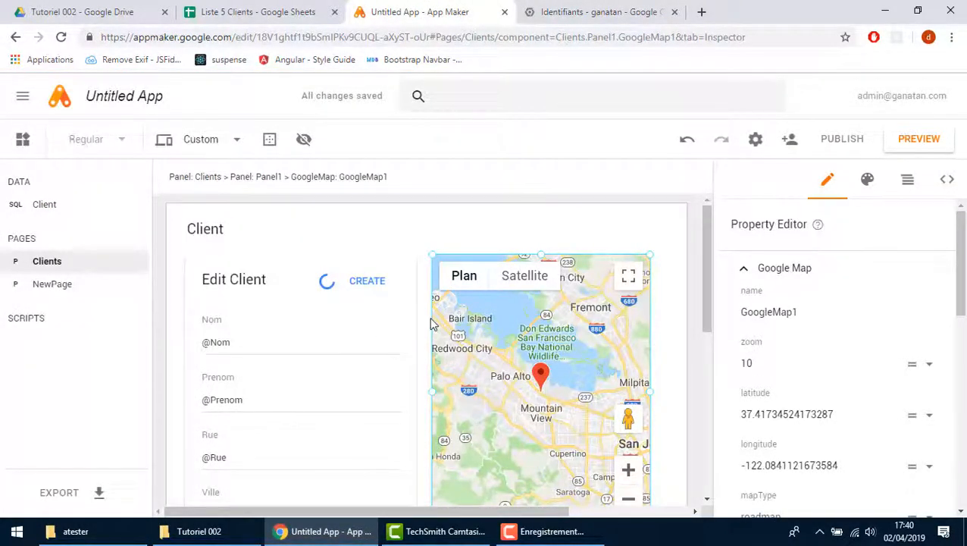
pyautogui.scroll(-1, 710, 319)
pyautogui.scroll(1, 709, 318)
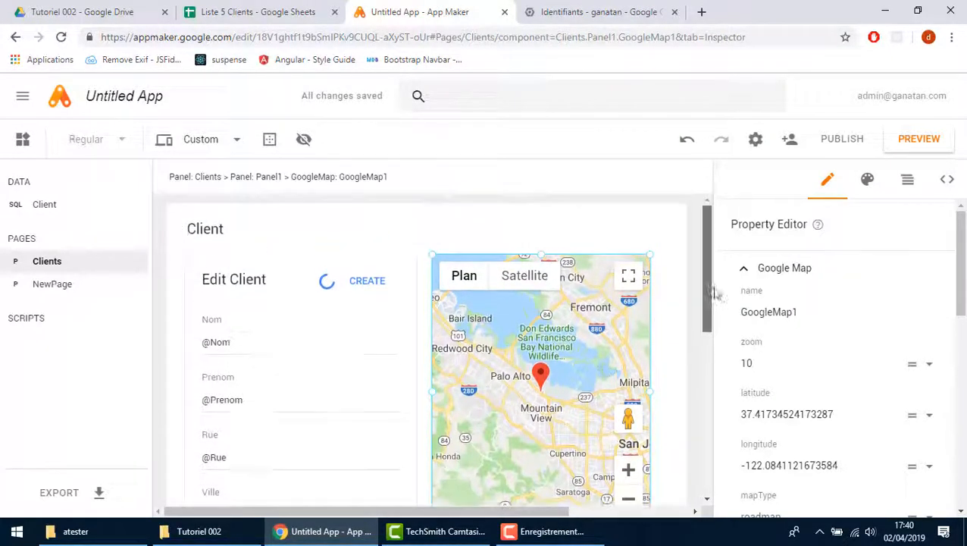